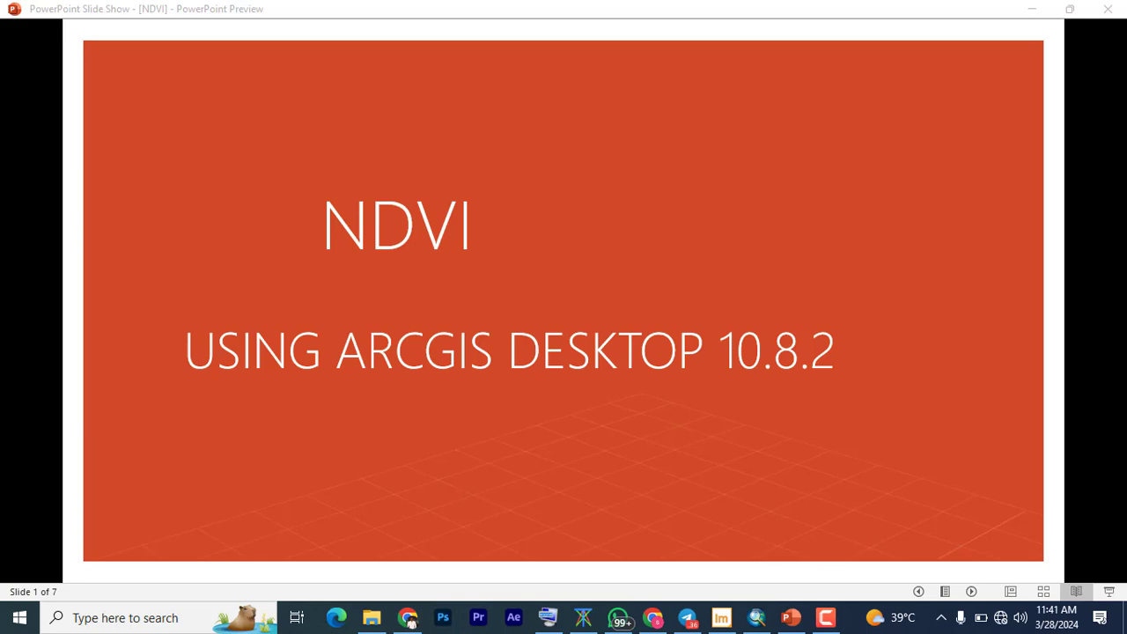
{"action": "left_click", "coordinate": [377, 136]}
{"action": "key", "text": "Right"}
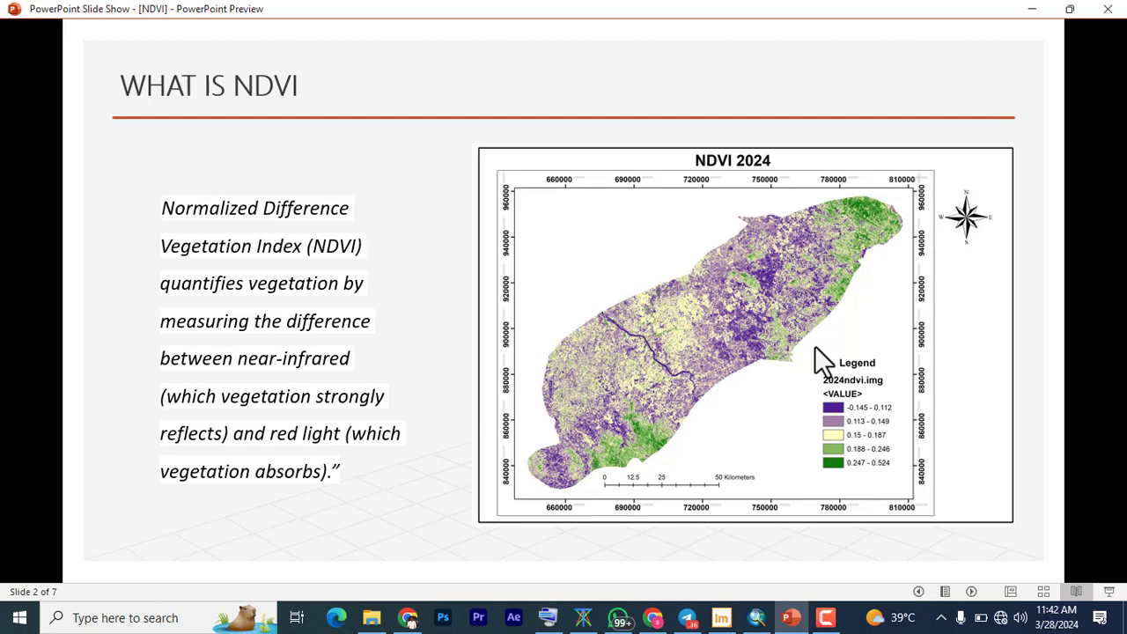
{"action": "key", "text": "Right"}
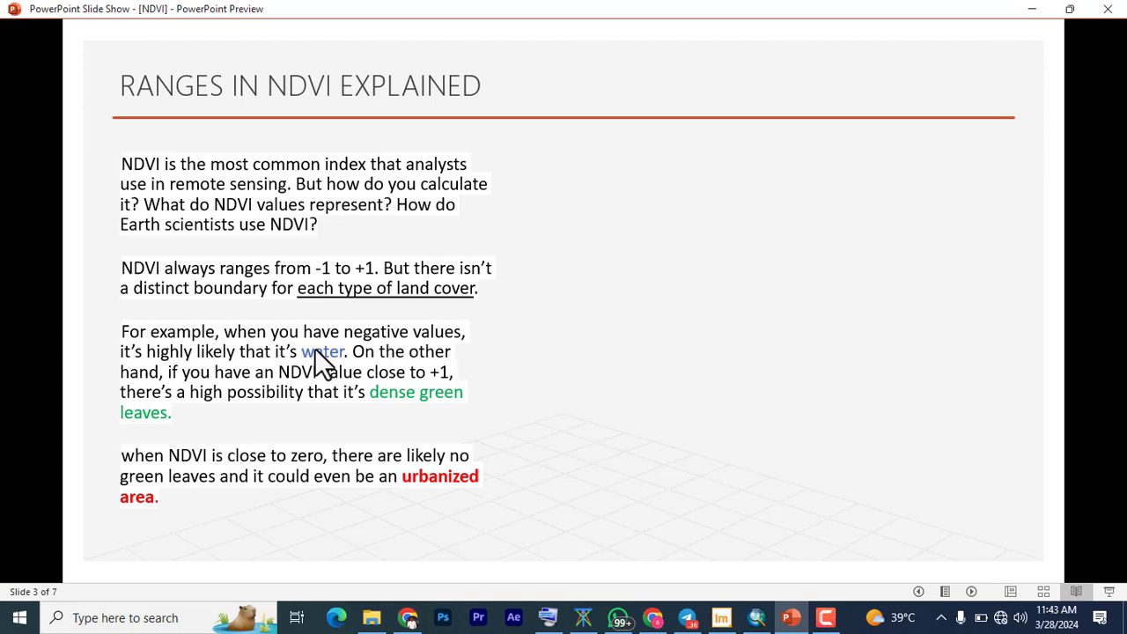
{"action": "key", "text": "Right"}
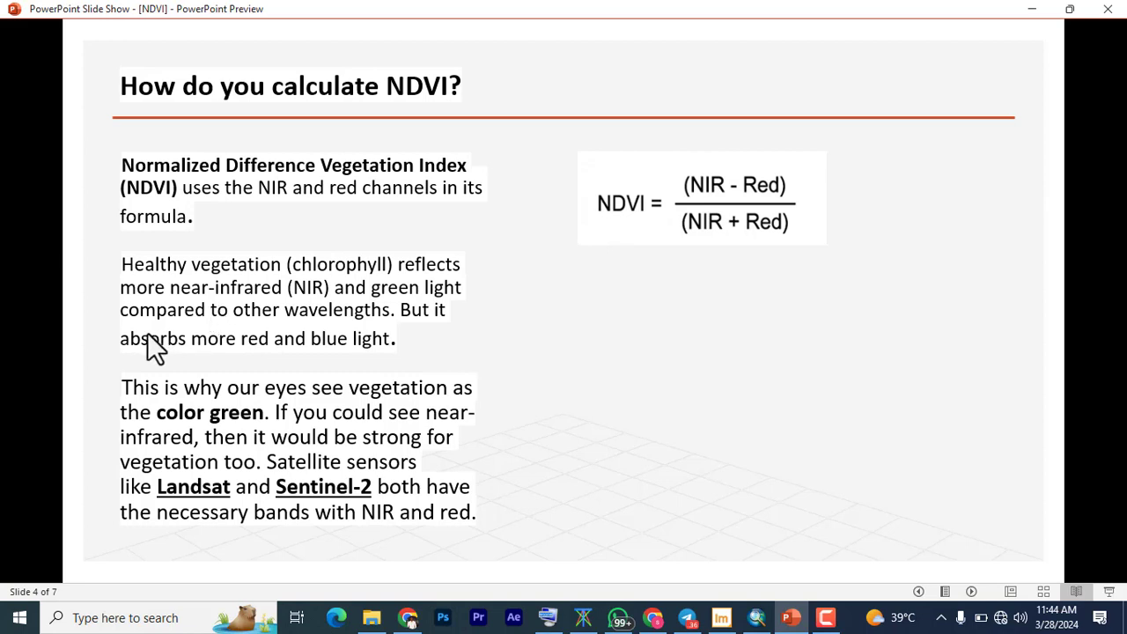
{"action": "left_click", "coordinate": [373, 396]}
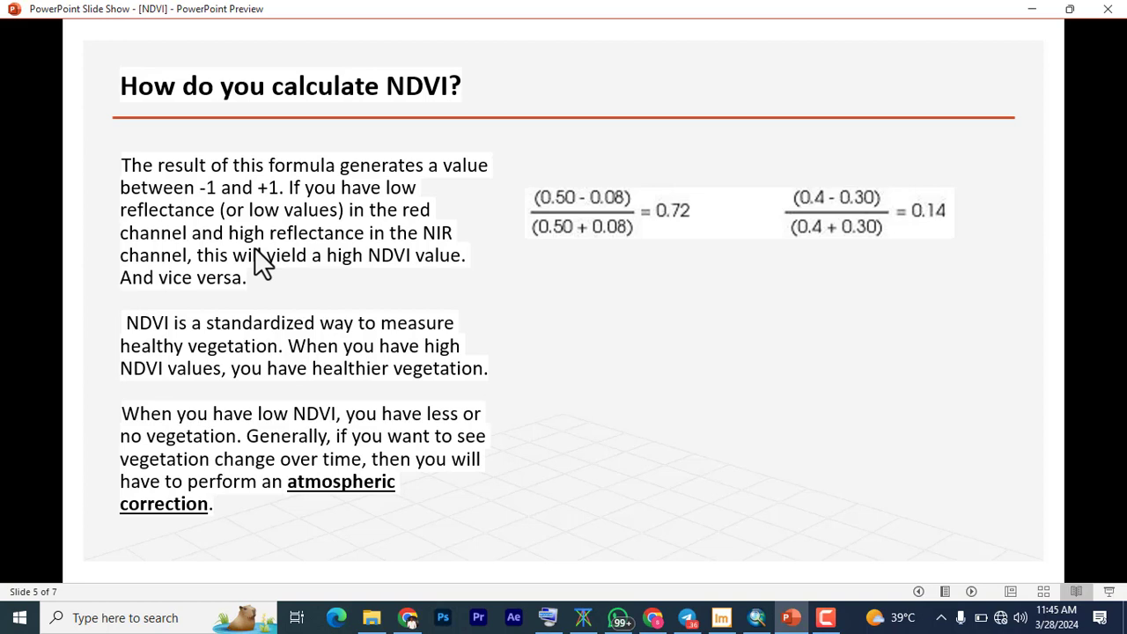
{"action": "left_click", "coordinate": [255, 248]}
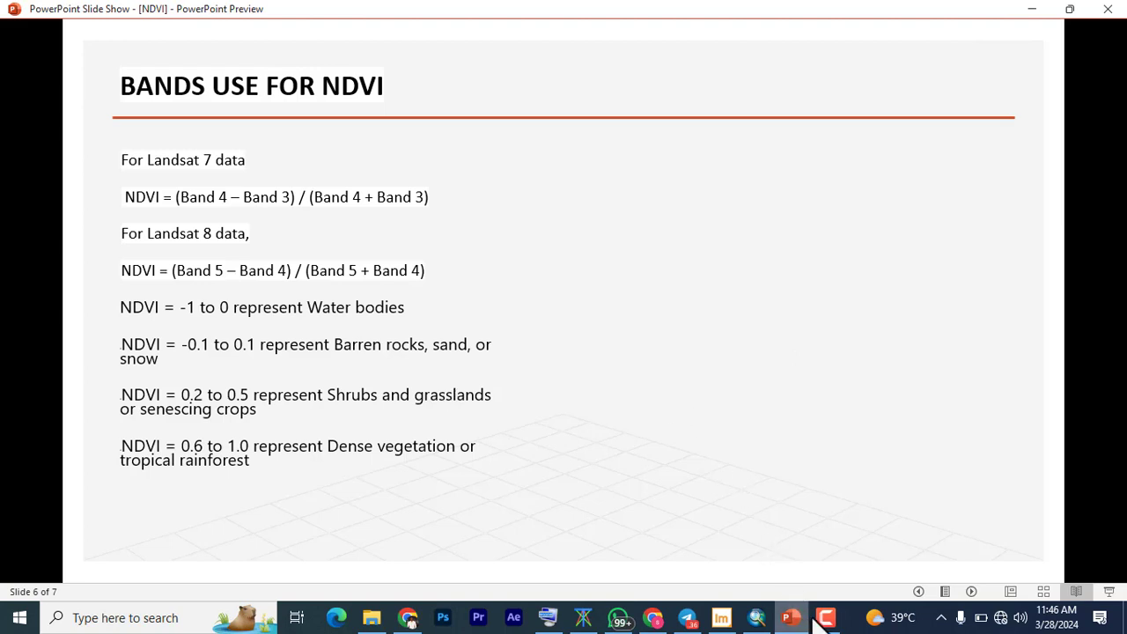
Step: Switch to ArcMap and examine the loaded Landsat 8 band raster, both as a whole scene and close up around its dark area
{"action": "left_click", "coordinate": [756, 617]}
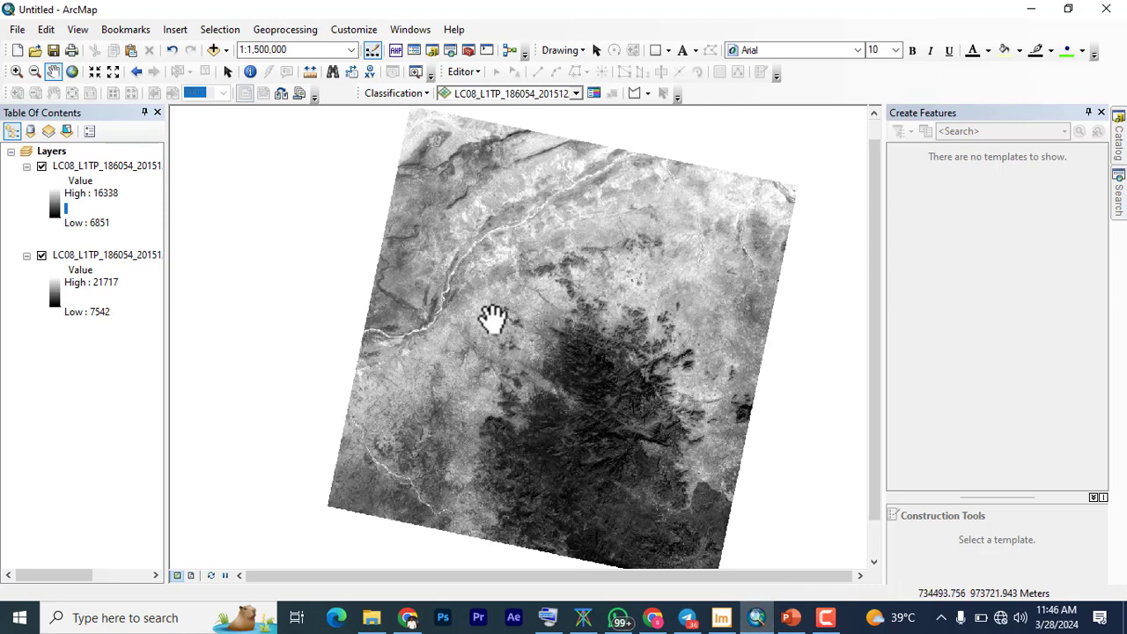
{"action": "scroll", "coordinate": [489, 269], "scroll_direction": "up", "scroll_amount": 1}
{"action": "scroll", "coordinate": [490, 269], "scroll_direction": "up", "scroll_amount": 1}
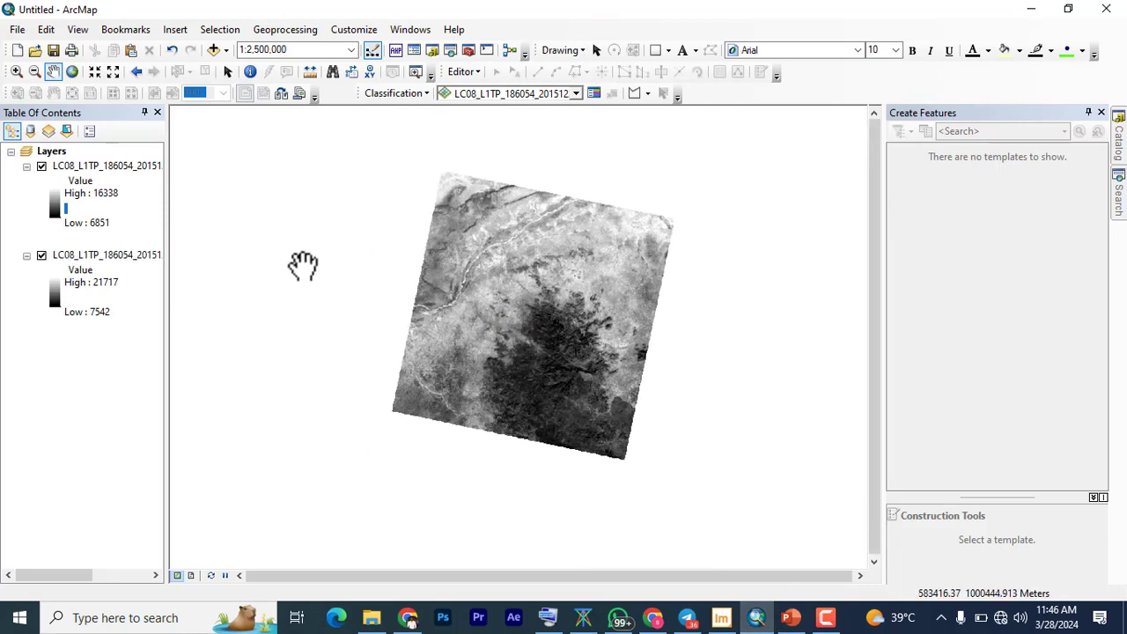
{"action": "scroll", "coordinate": [560, 290], "scroll_direction": "down", "scroll_amount": 1}
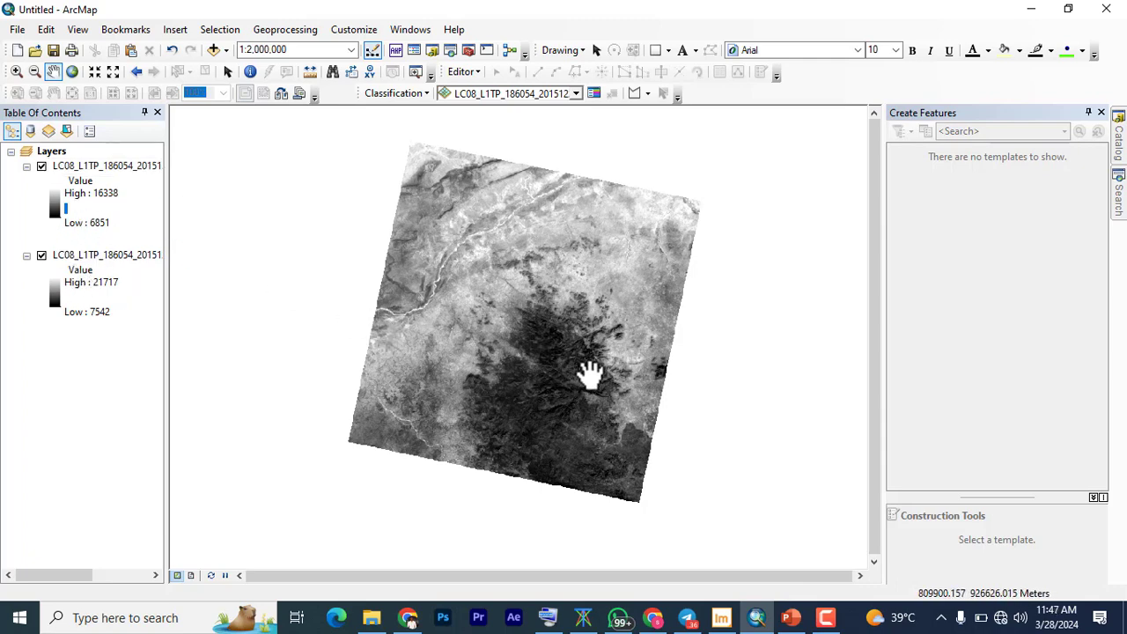
{"action": "scroll", "coordinate": [572, 369], "scroll_direction": "up", "scroll_amount": 3}
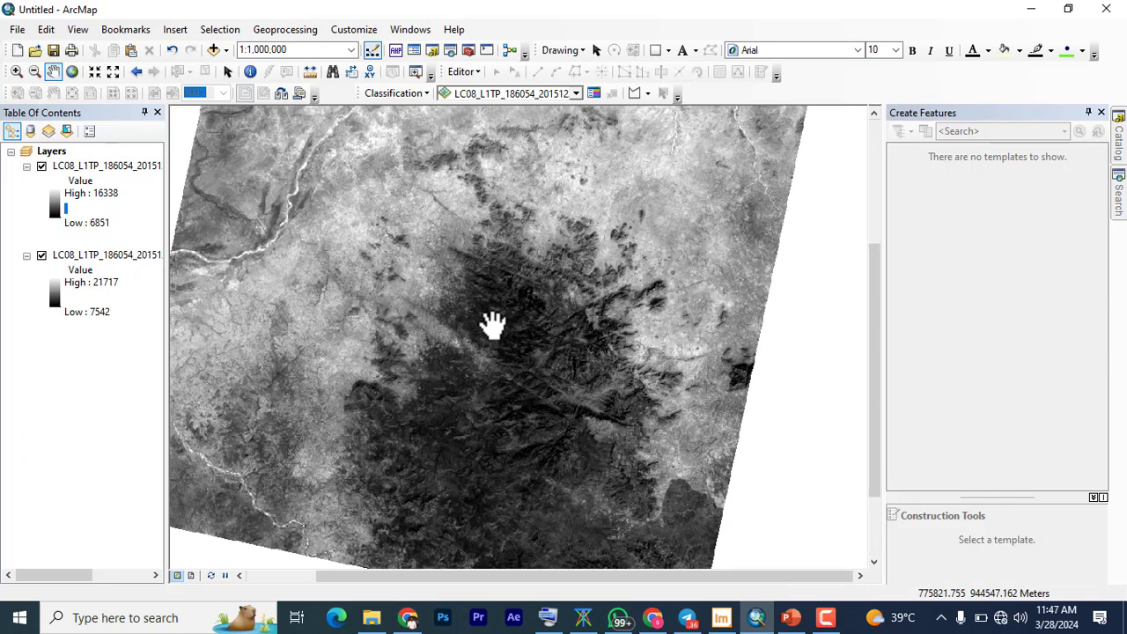
{"action": "scroll", "coordinate": [506, 320], "scroll_direction": "down", "scroll_amount": 2}
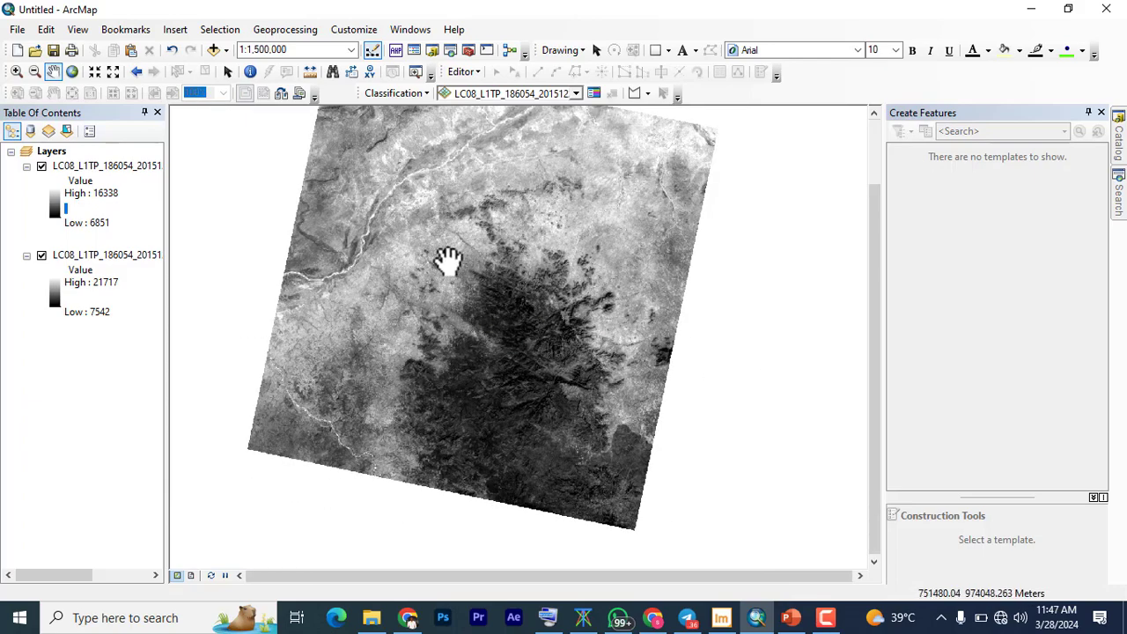
{"action": "left_click_drag", "start_coordinate": [446, 259], "coordinate": [435, 305]}
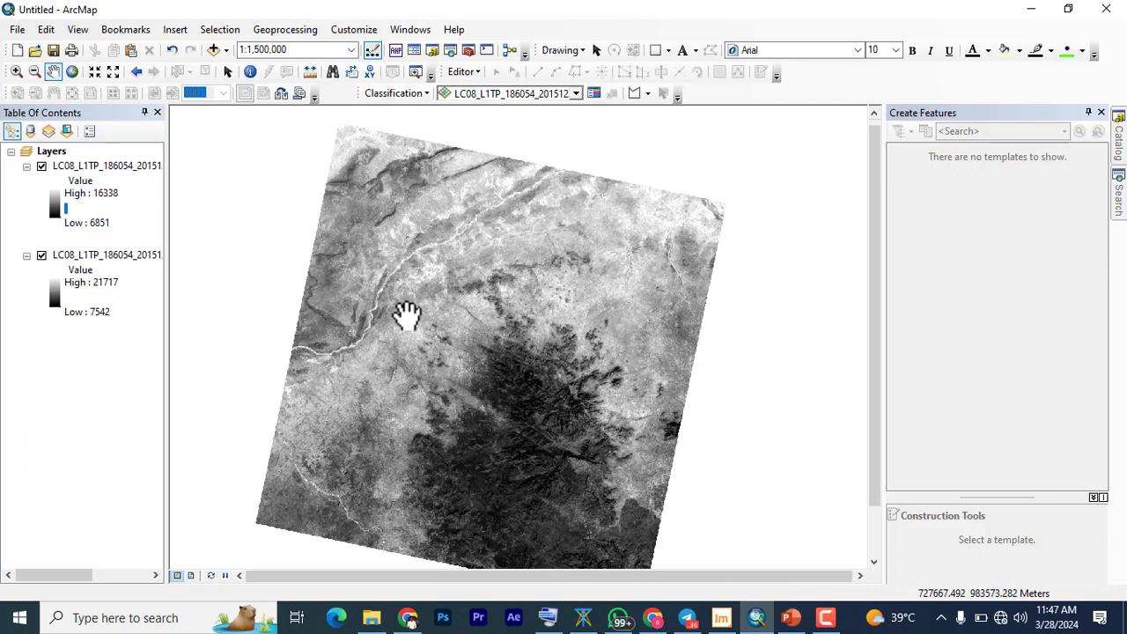
{"action": "scroll", "coordinate": [407, 314], "scroll_direction": "down", "scroll_amount": 1}
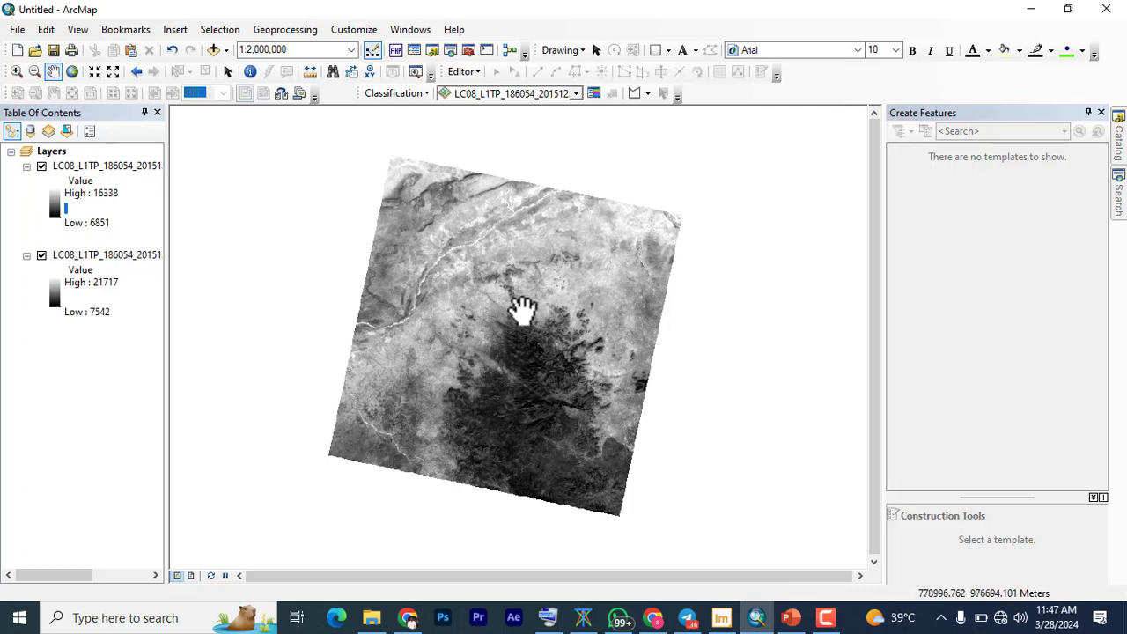
{"action": "left_click", "coordinate": [789, 617]}
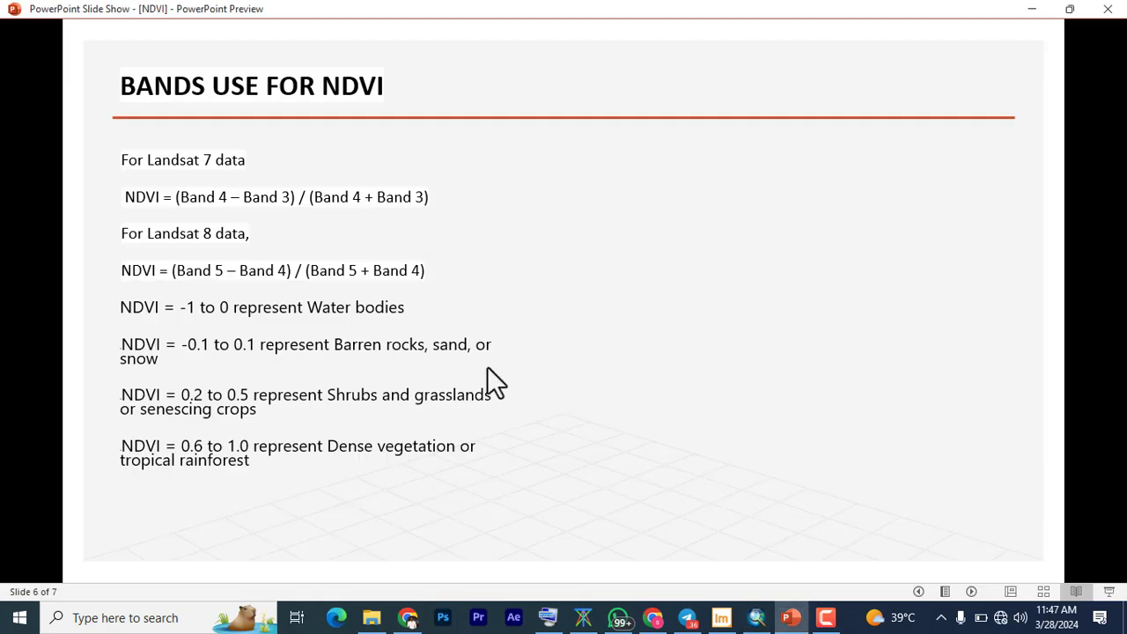
{"action": "left_click", "coordinate": [486, 366]}
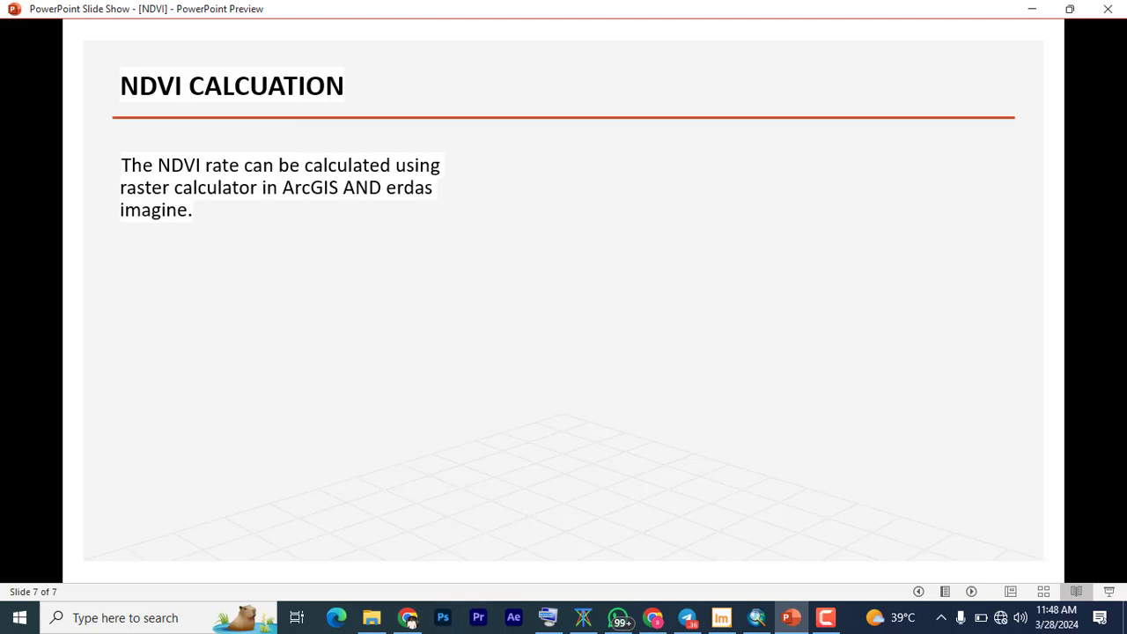
Step: Switch to ArcMap and search all local items for "raster calculator", putting the on-screen keyboard away
{"action": "left_click", "coordinate": [758, 617]}
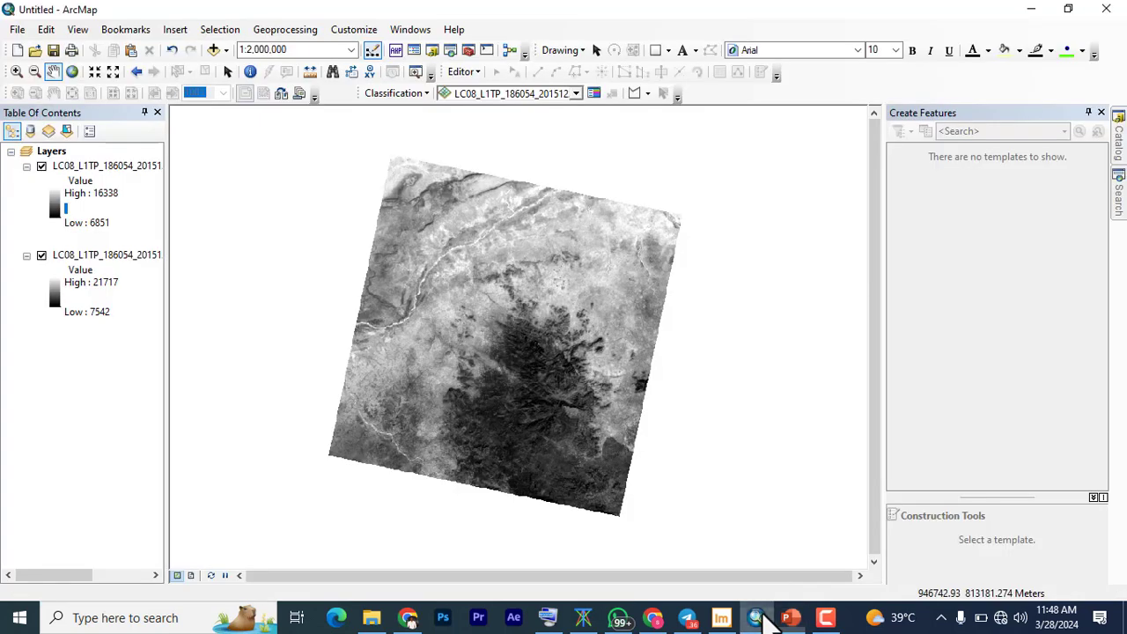
{"action": "left_click", "coordinate": [1118, 180]}
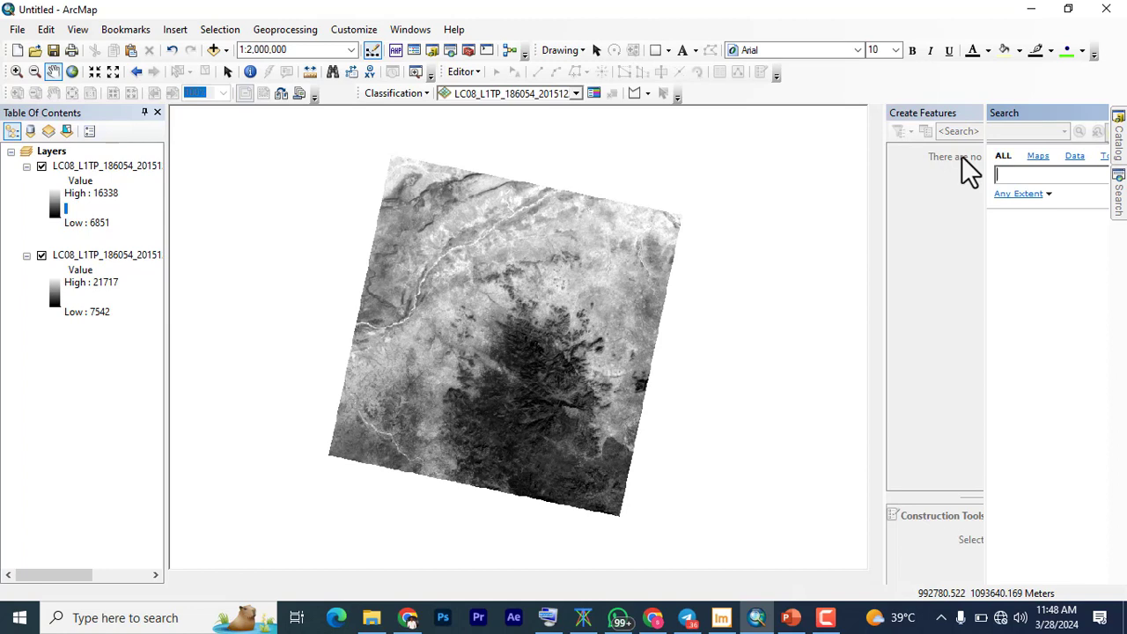
{"action": "type", "text": "raster ca"}
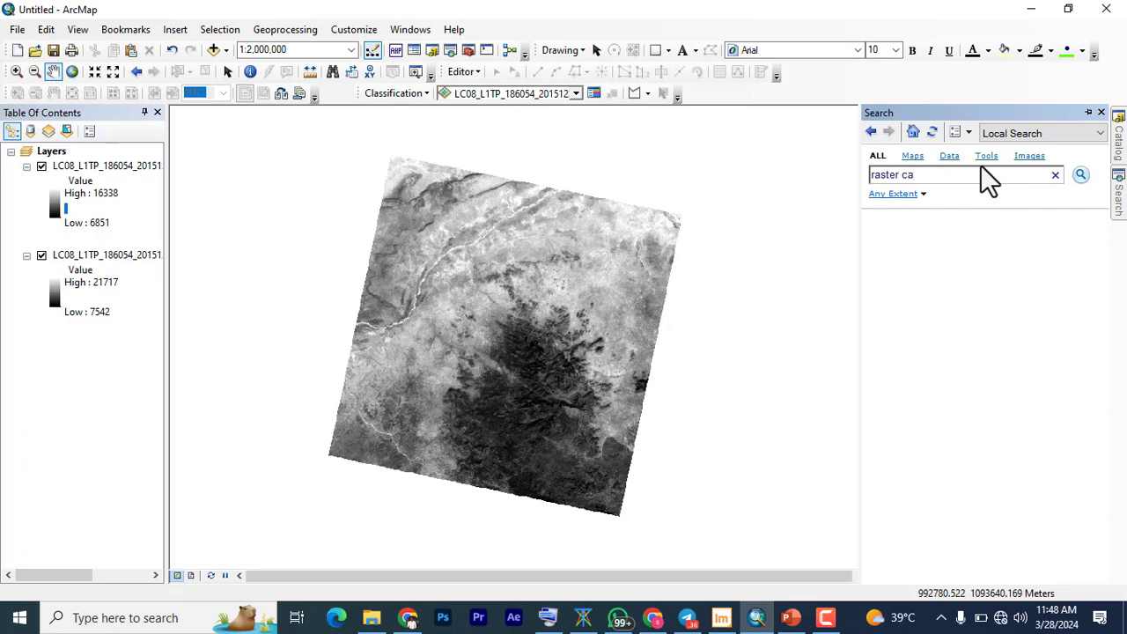
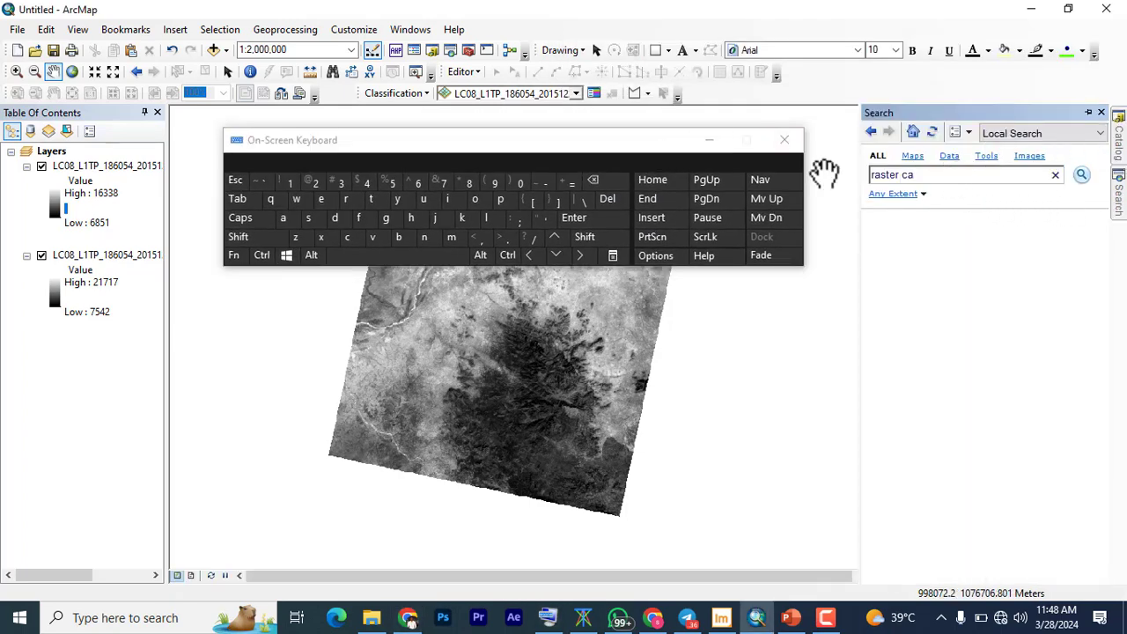
{"action": "left_click", "coordinate": [488, 220]}
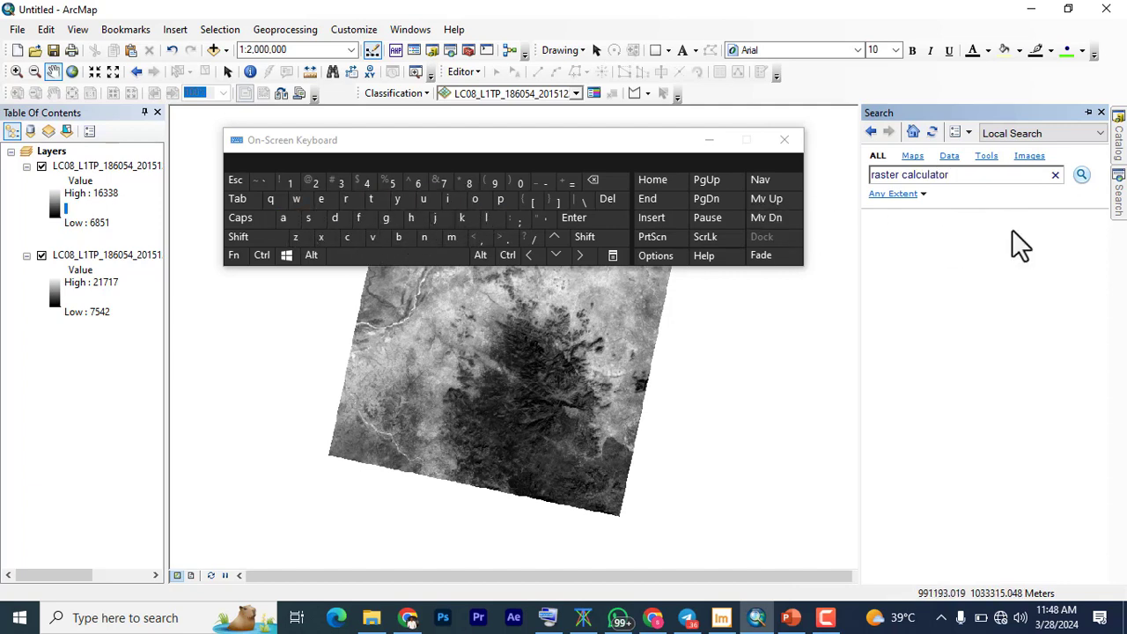
{"action": "left_click", "coordinate": [1081, 175]}
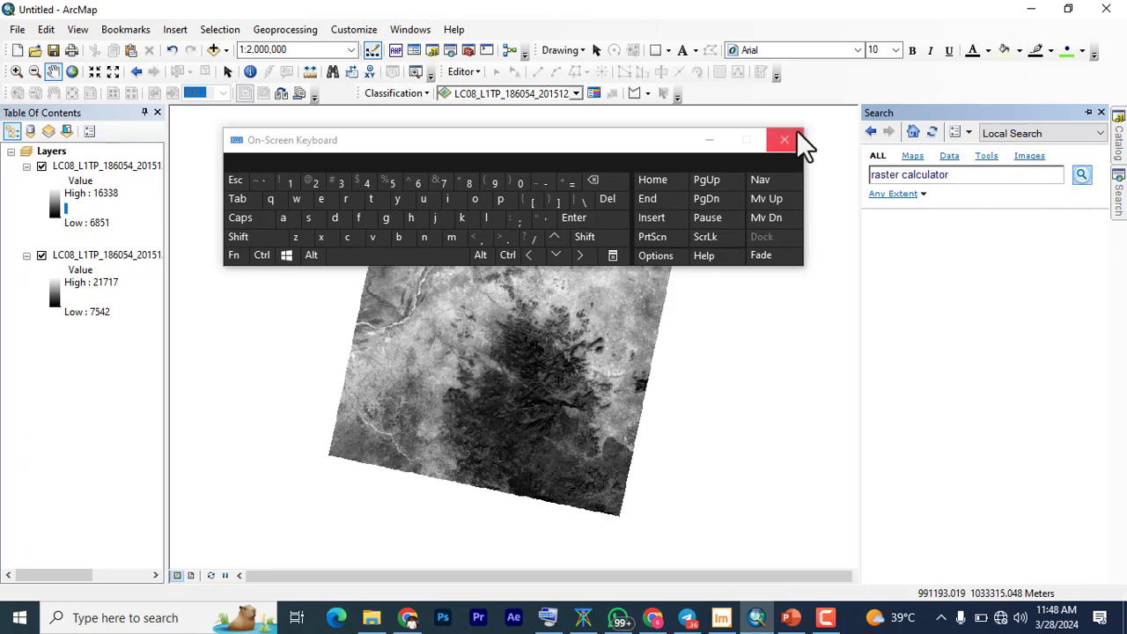
{"action": "left_click", "coordinate": [710, 139]}
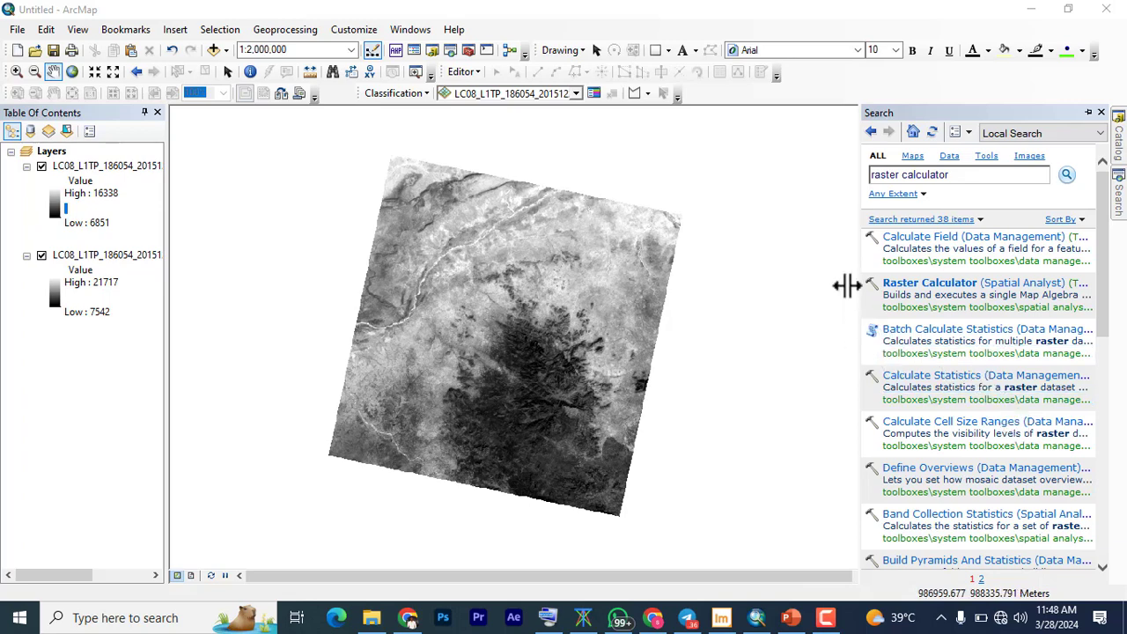
Step: Locate the Spatial Analyst Raster Calculator in the catalog's Map Algebra toolset and open the tool
{"action": "left_click", "coordinate": [916, 284]}
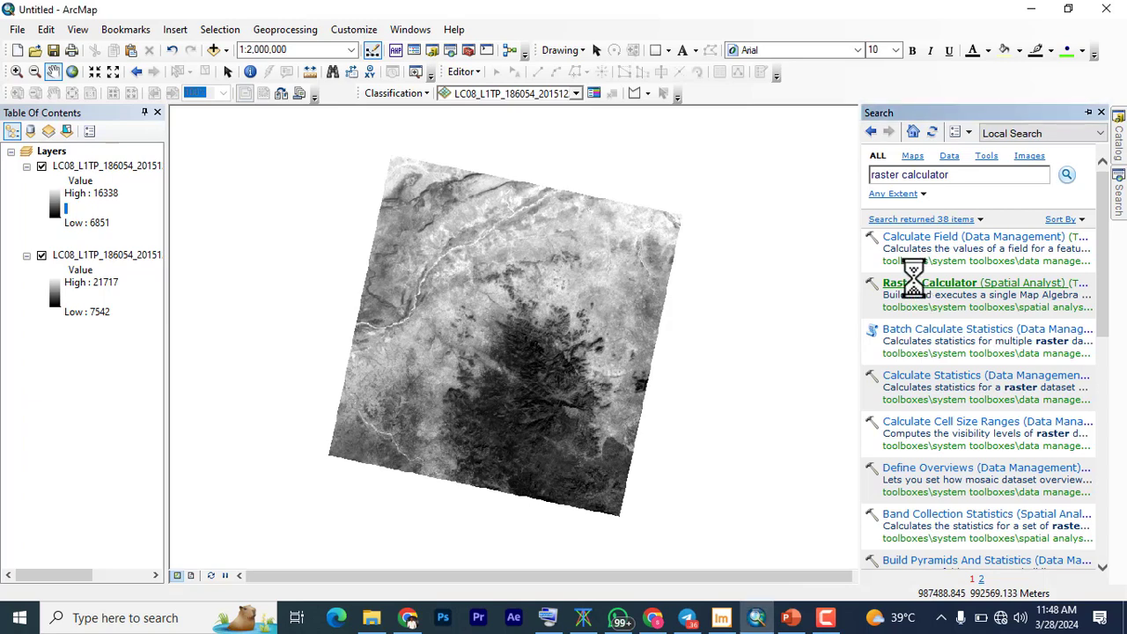
{"action": "right_click", "coordinate": [926, 298]}
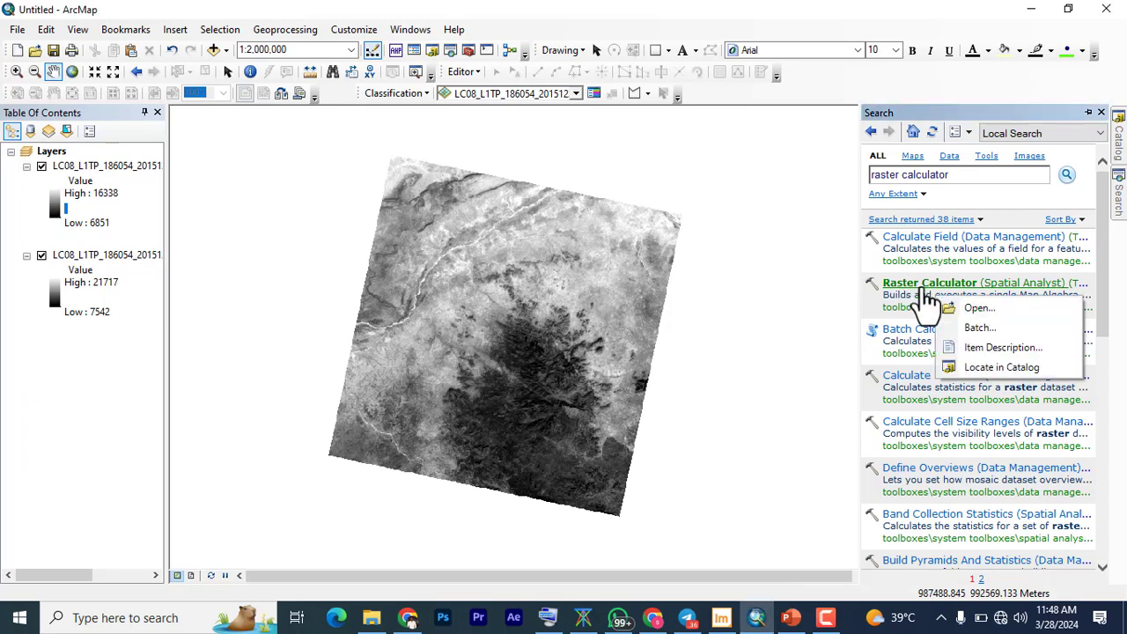
{"action": "left_click", "coordinate": [979, 368]}
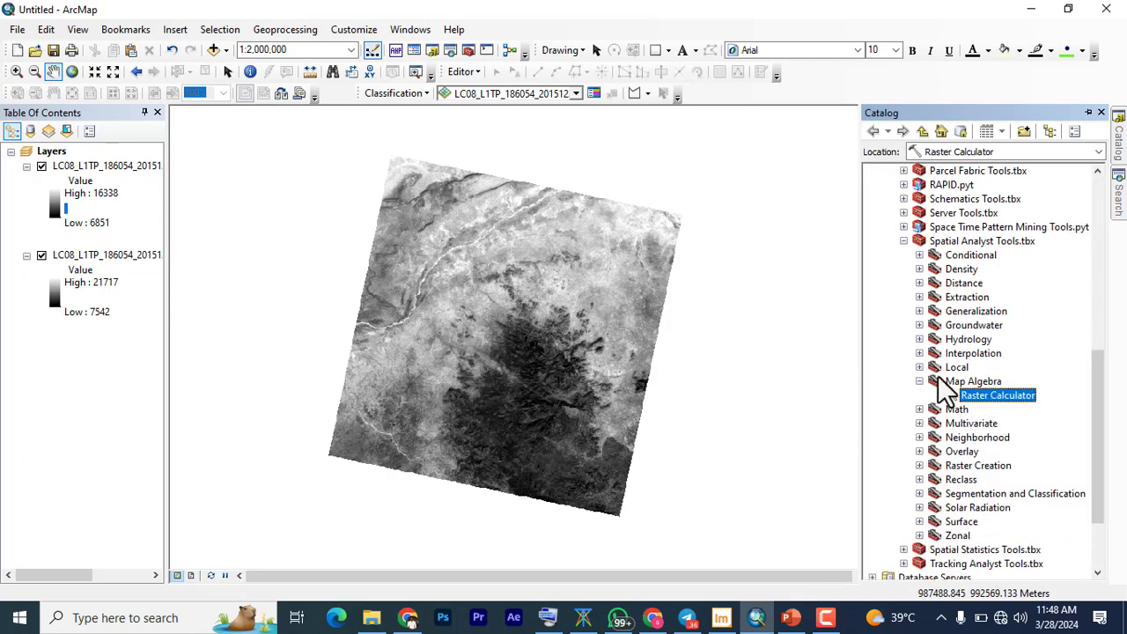
{"action": "scroll", "coordinate": [938, 291], "scroll_direction": "up", "scroll_amount": 3}
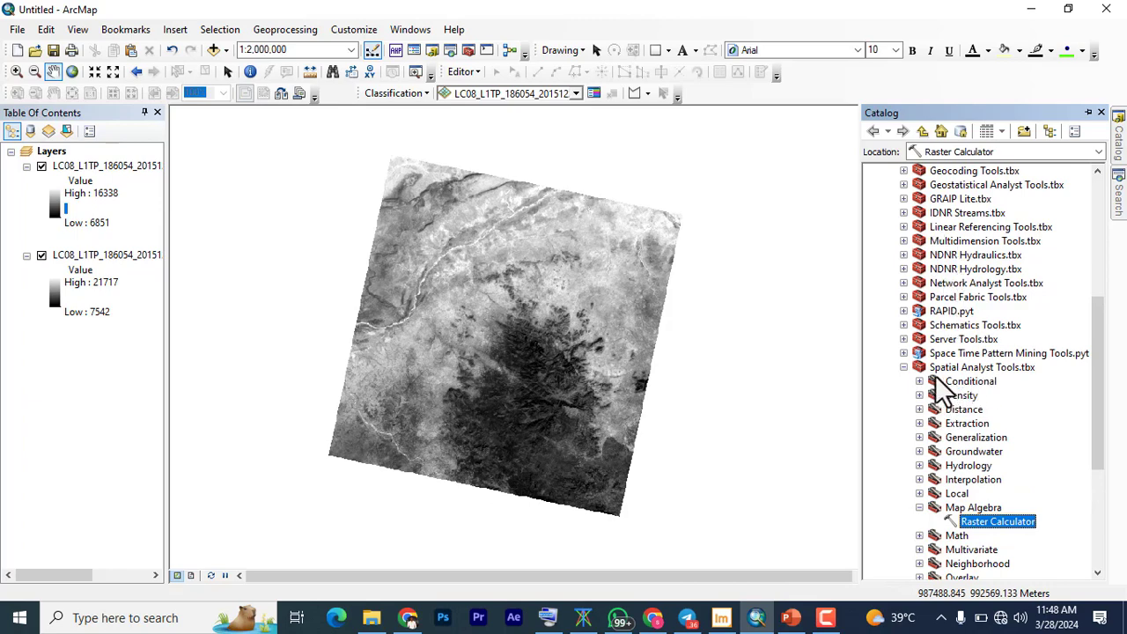
{"action": "scroll", "coordinate": [955, 387], "scroll_direction": "down", "scroll_amount": 3}
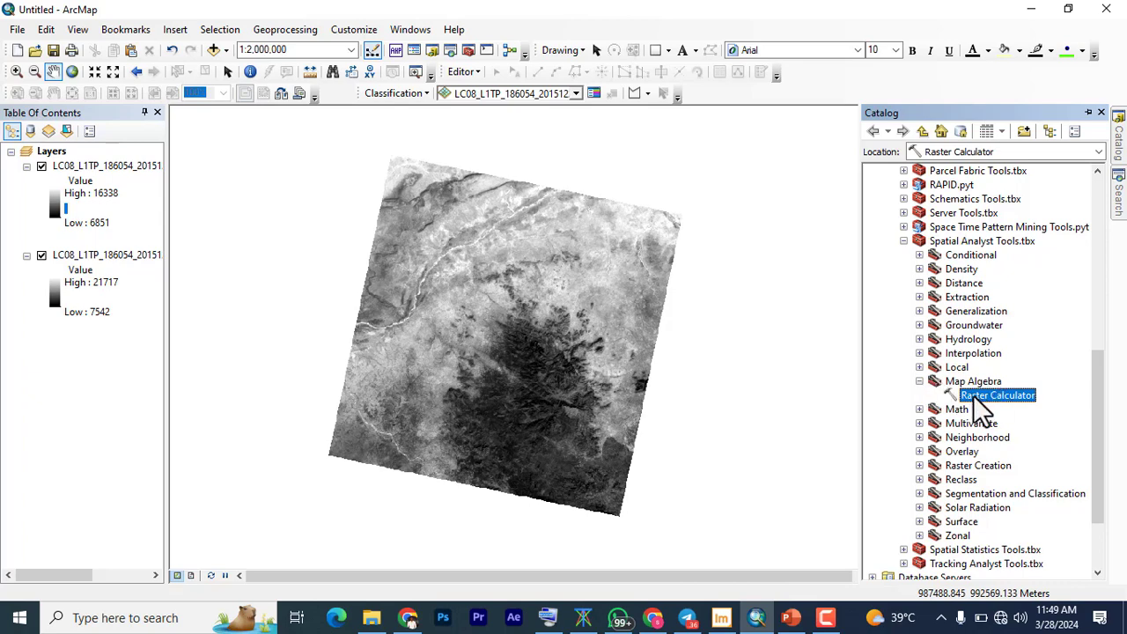
{"action": "double_click", "coordinate": [973, 396]}
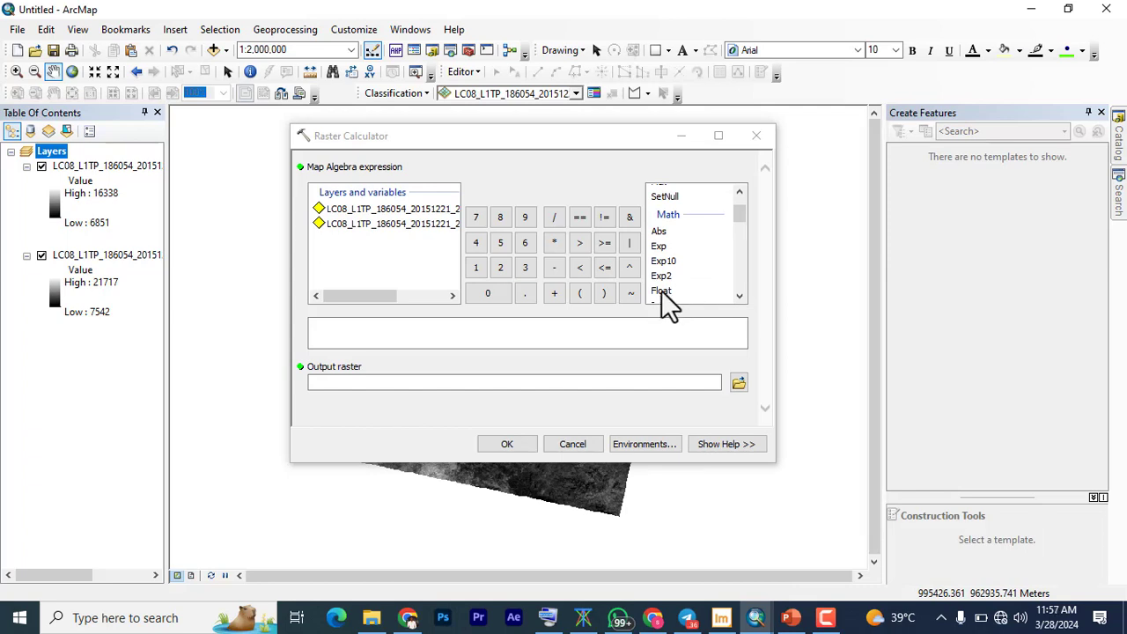
Step: Build the NDVI numerator as Float("LC08_L1TP_186054_20151221_20200908_02_T1_B5.TIF" - "LC08_L1TP_186054_20151221_20200908_02_T1_B4.TIF") in the map algebra expression
{"action": "double_click", "coordinate": [661, 291]}
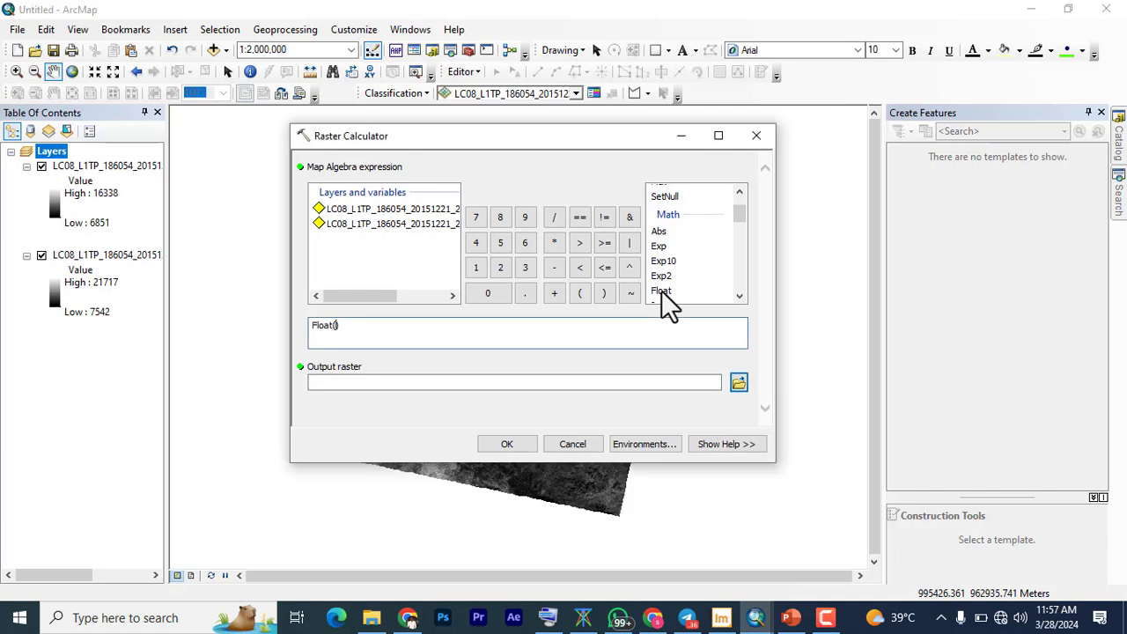
{"action": "double_click", "coordinate": [365, 224]}
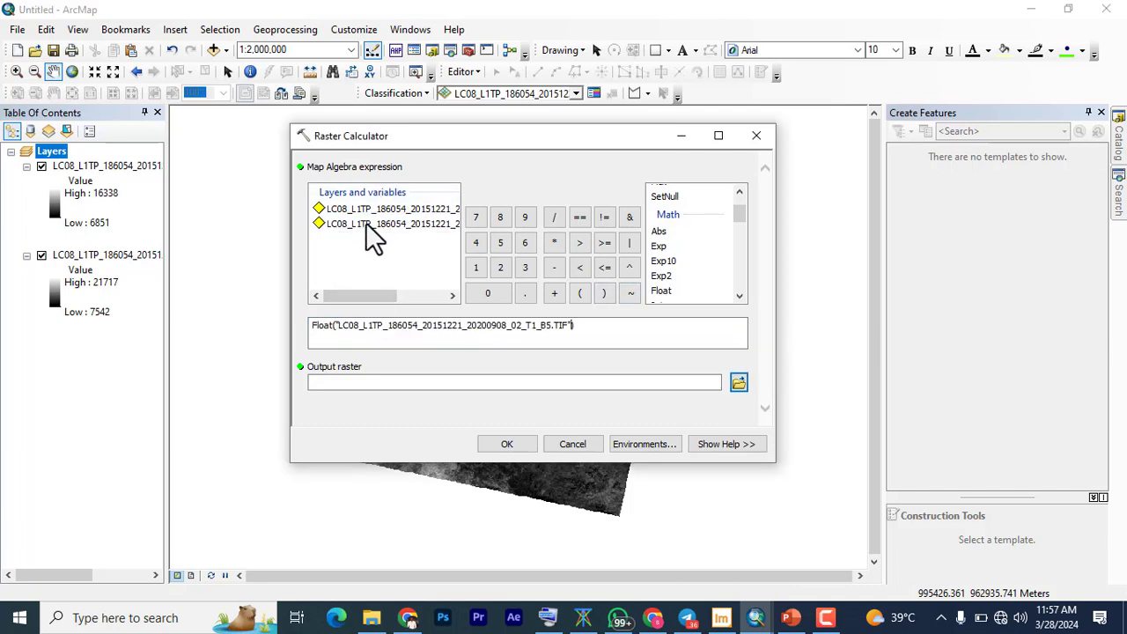
{"action": "left_click", "coordinate": [555, 274]}
{"action": "double_click", "coordinate": [419, 208]}
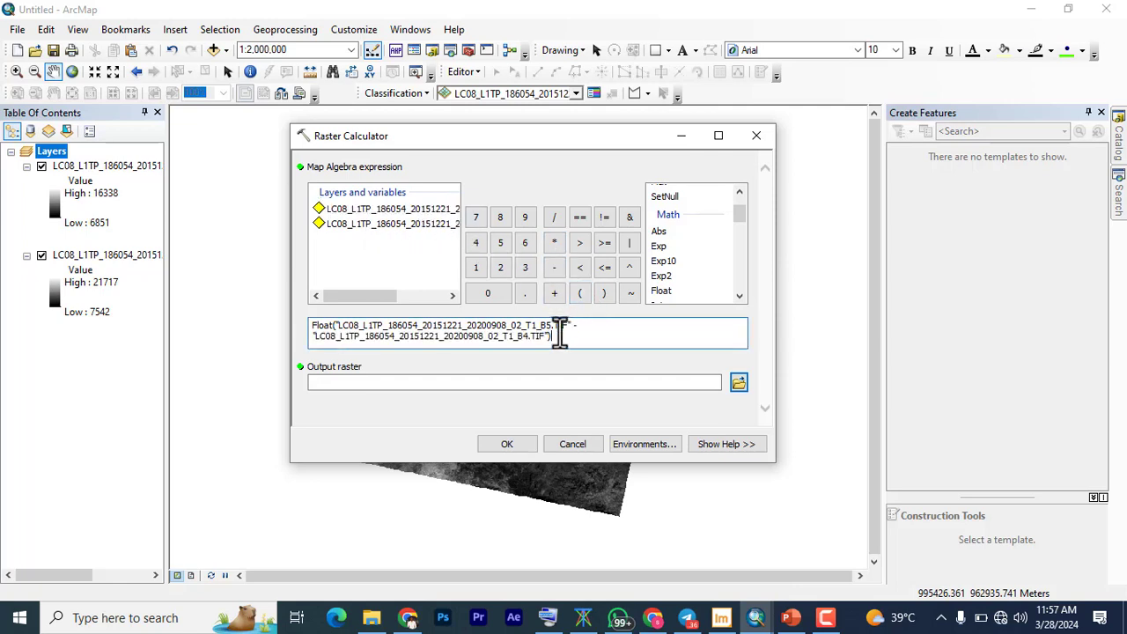
Step: Divide the expression by Float("LC08_L1TP_186054_20151221_20200908_02_T1_B5.TIF" + "LC08_L1TP_186054_20151221_20200908_02_T1_B4.TIF") to complete the NDVI formula
{"action": "left_click", "coordinate": [553, 217]}
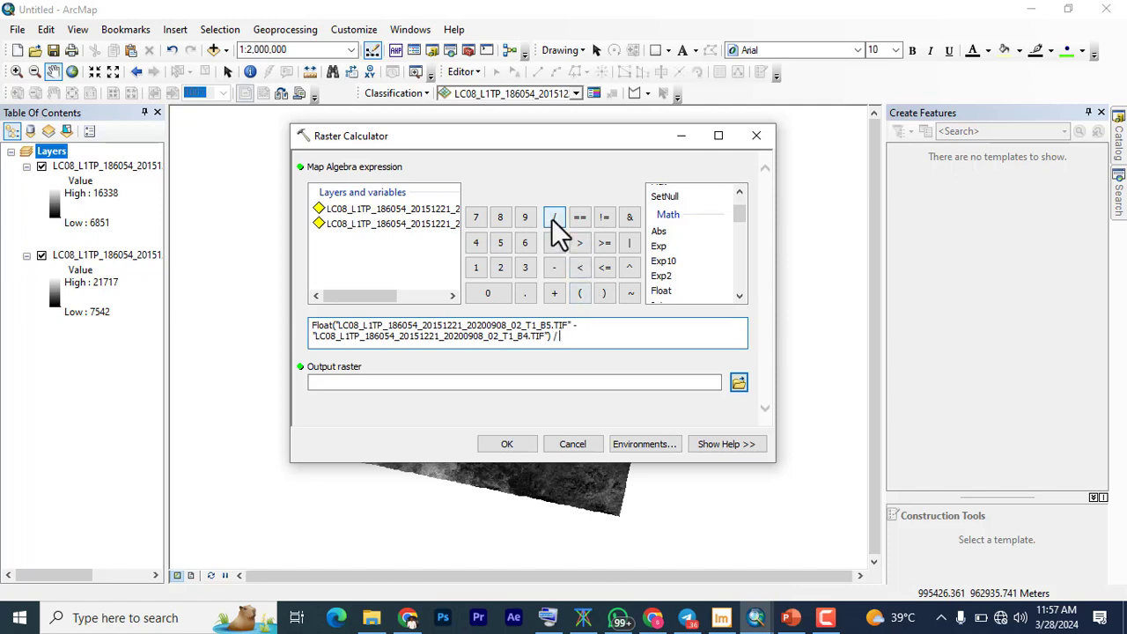
{"action": "double_click", "coordinate": [664, 292]}
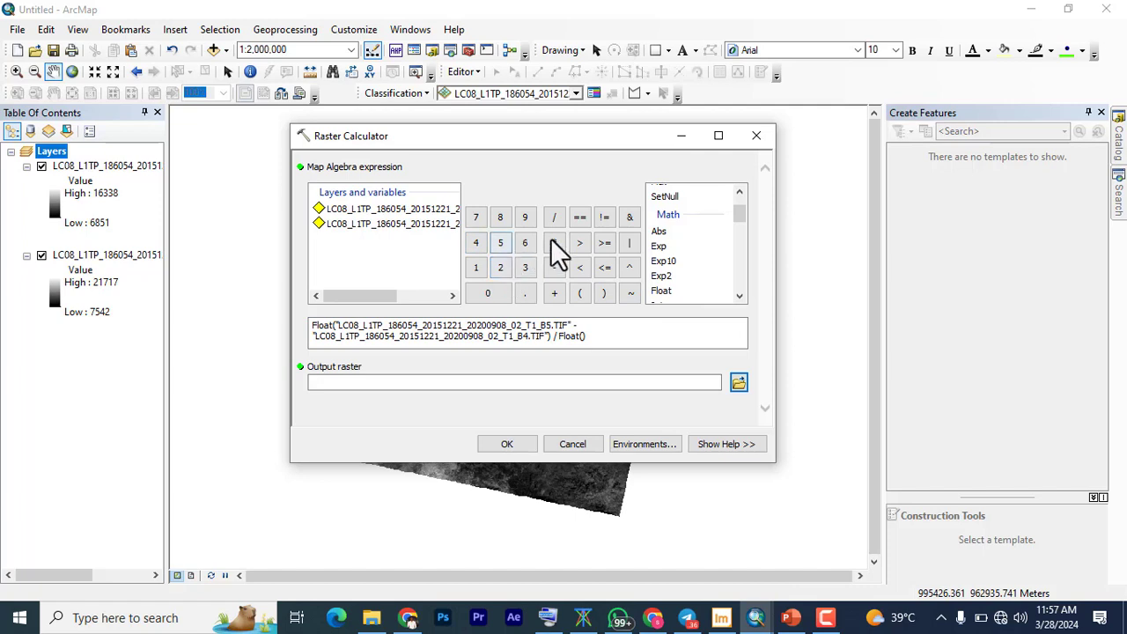
{"action": "double_click", "coordinate": [401, 222]}
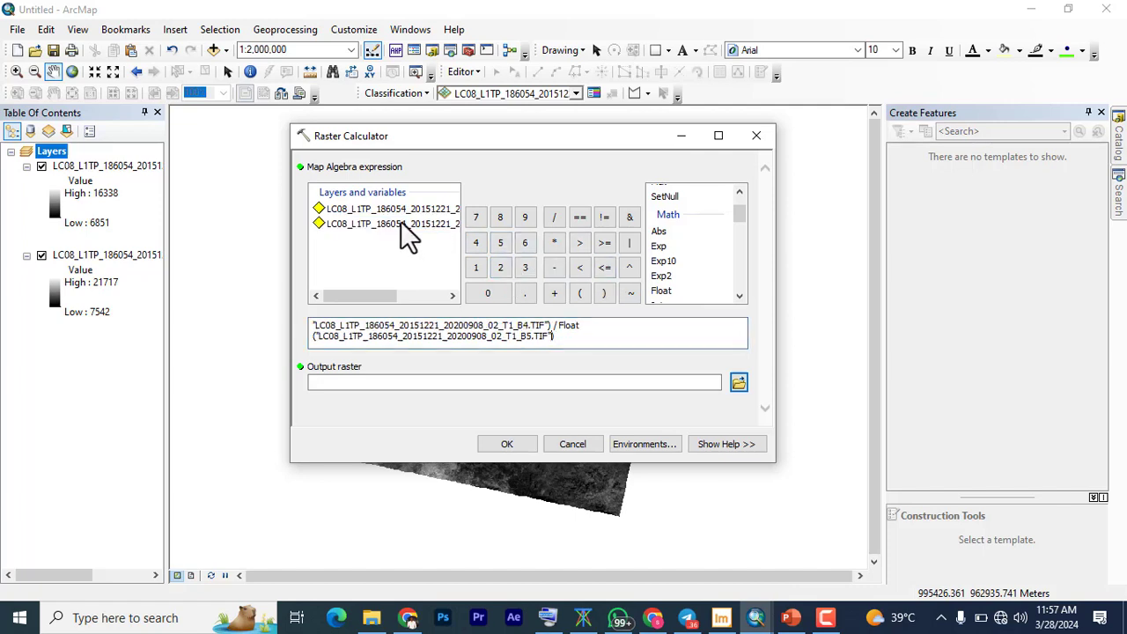
{"action": "left_click", "coordinate": [552, 293]}
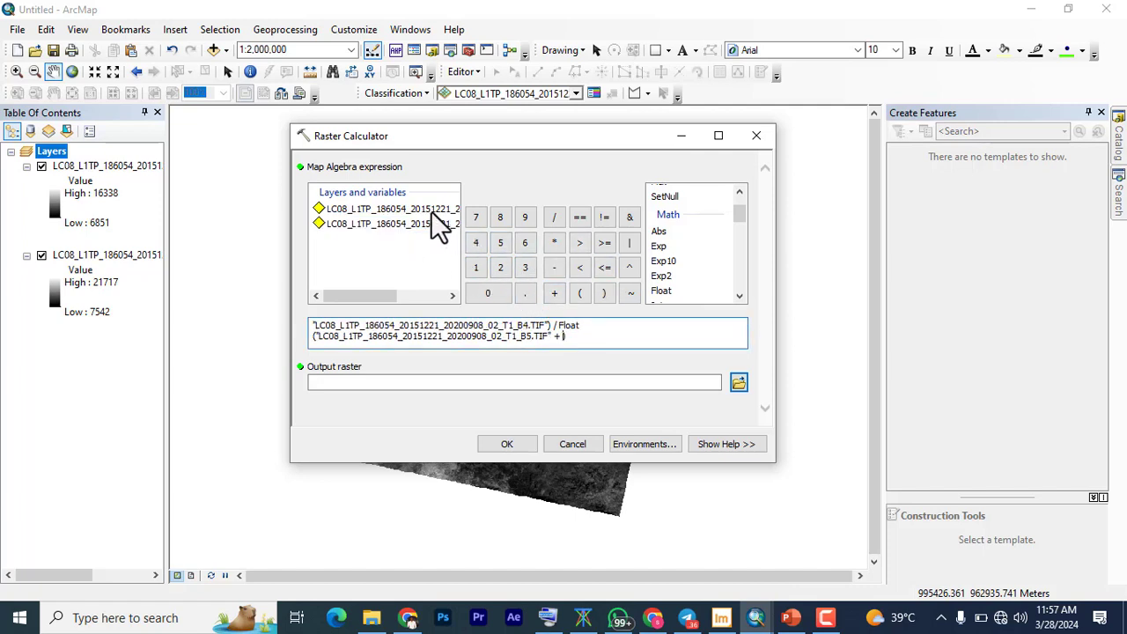
{"action": "double_click", "coordinate": [431, 211]}
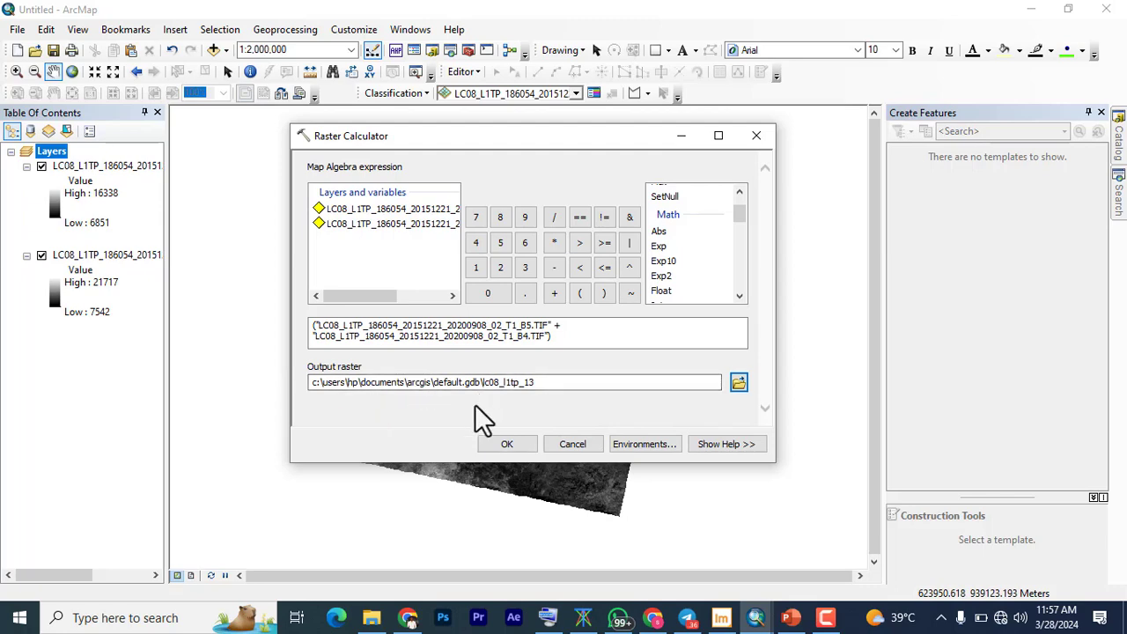
Step: Run the raster calculation and turn off the two source band layers, LC08 band 4 and band 5
{"action": "left_click", "coordinate": [505, 443]}
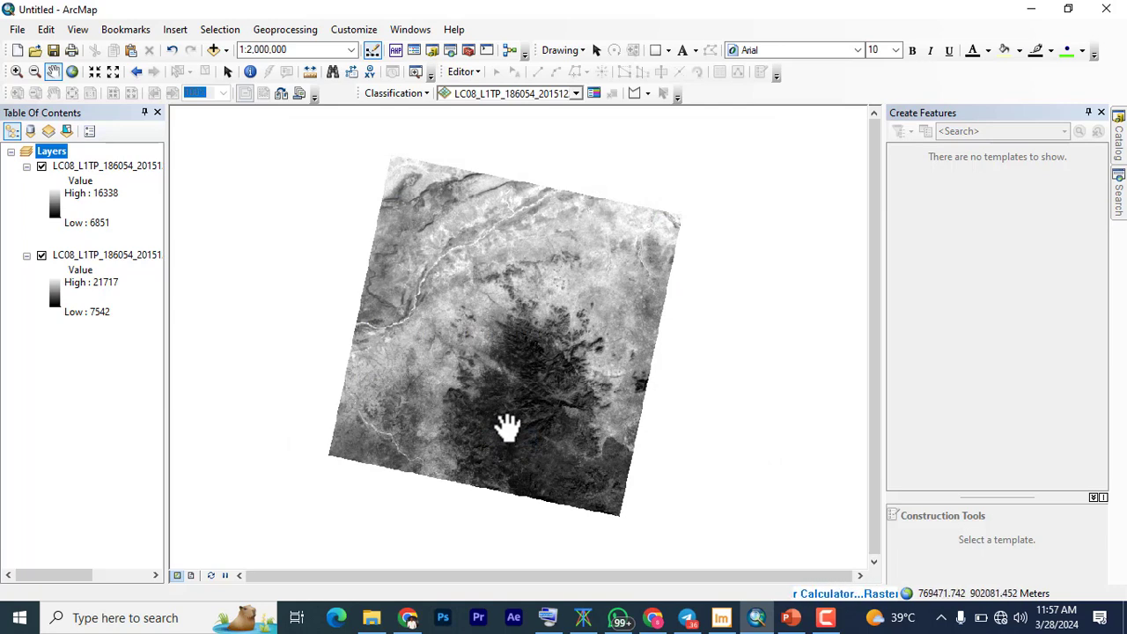
{"action": "scroll", "coordinate": [396, 282], "scroll_direction": "up", "scroll_amount": 2}
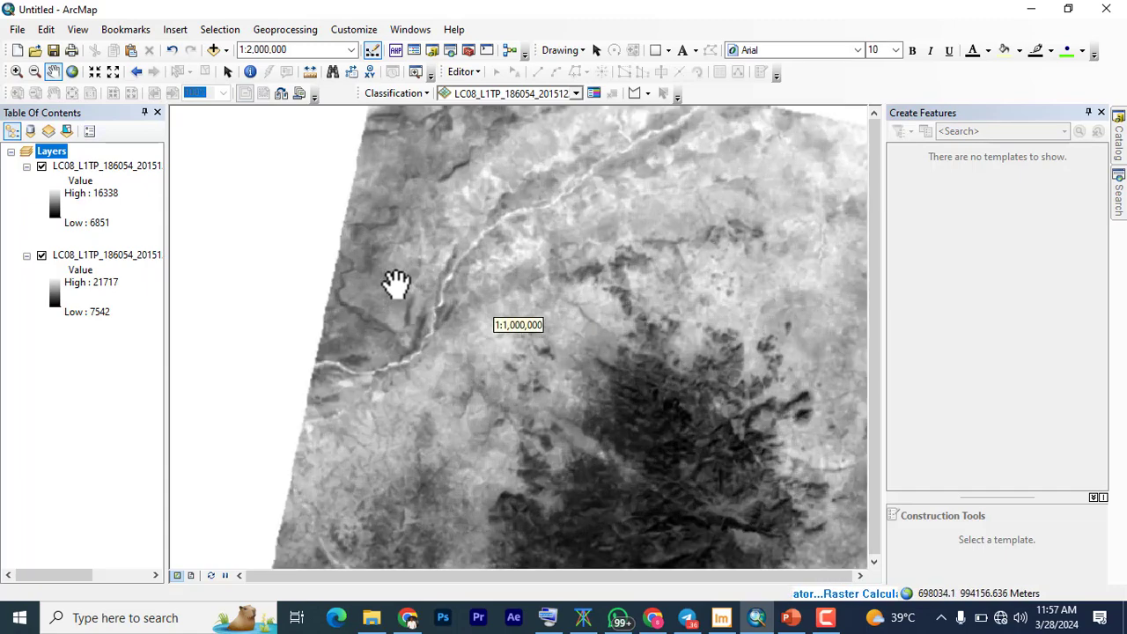
{"action": "scroll", "coordinate": [429, 273], "scroll_direction": "up", "scroll_amount": 1}
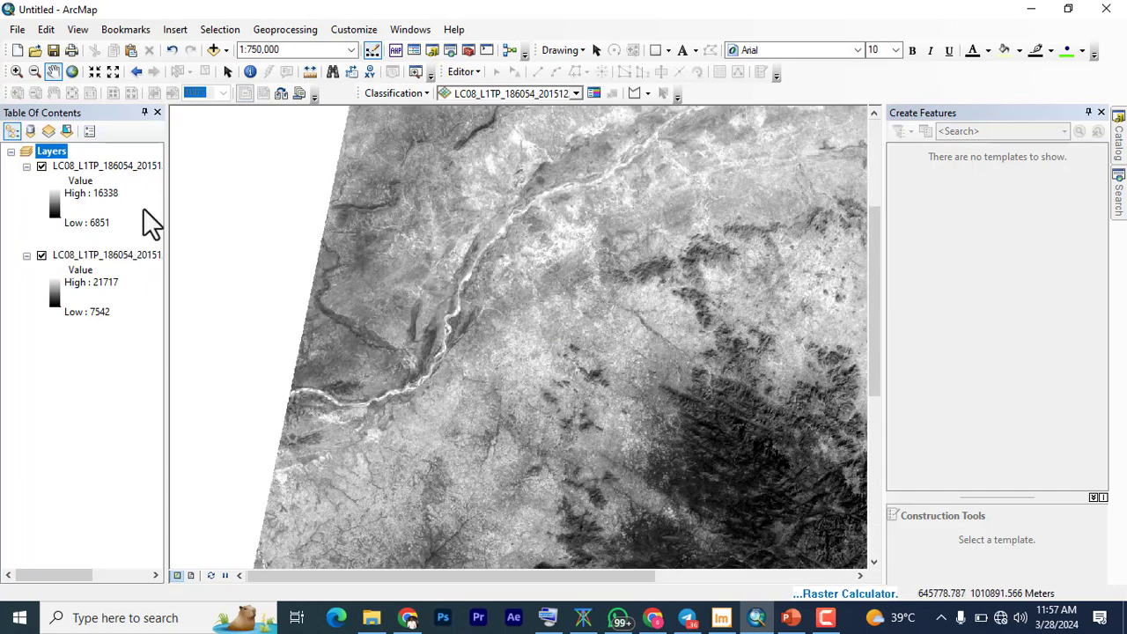
{"action": "scroll", "coordinate": [520, 263], "scroll_direction": "up", "scroll_amount": 2}
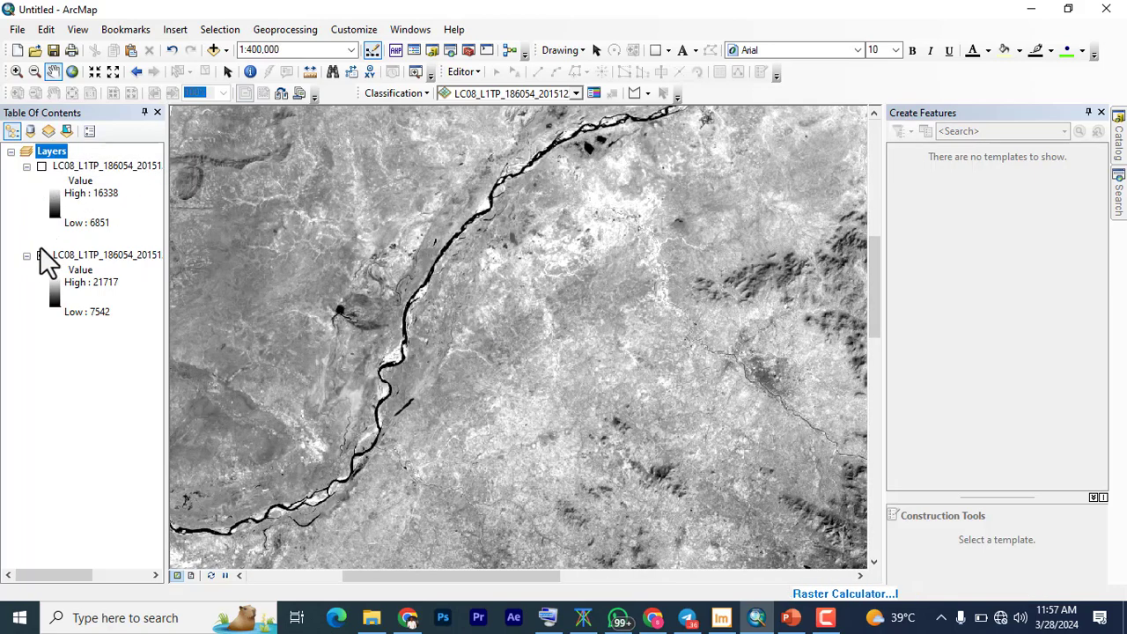
{"action": "left_click", "coordinate": [42, 256]}
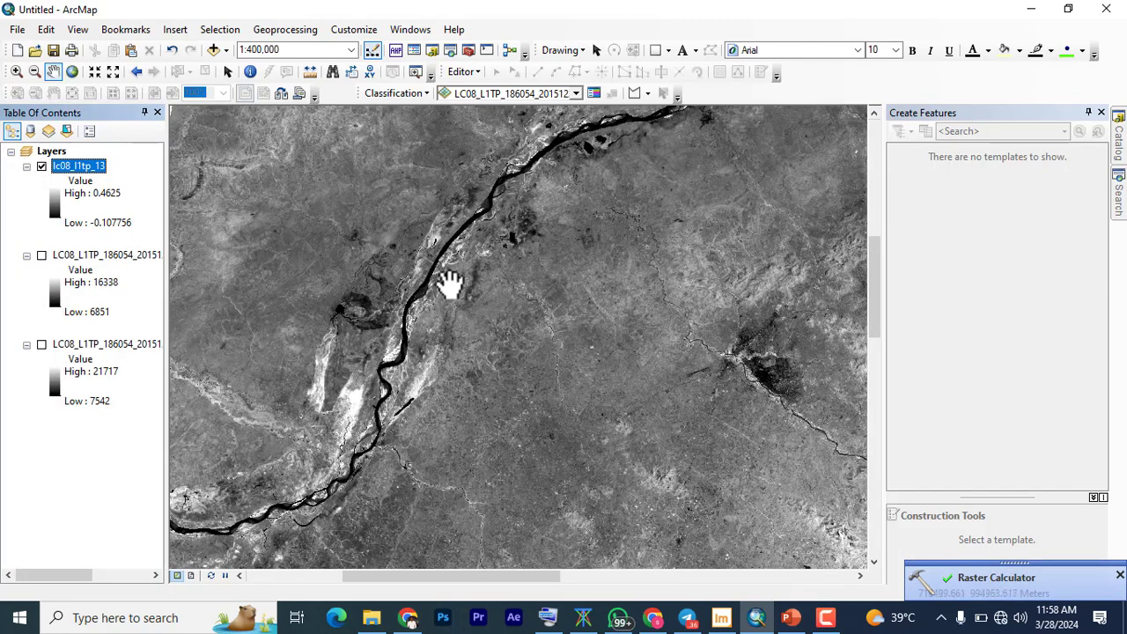
Step: Symbolize the lc08_l1tp_13 NDVI layer as Classified with 5 classes and the purple-to-yellow-to-dark-green color ramp, and apply it
{"action": "scroll", "coordinate": [485, 238], "scroll_direction": "up", "scroll_amount": 3}
{"action": "scroll", "coordinate": [467, 238], "scroll_direction": "down", "scroll_amount": 6}
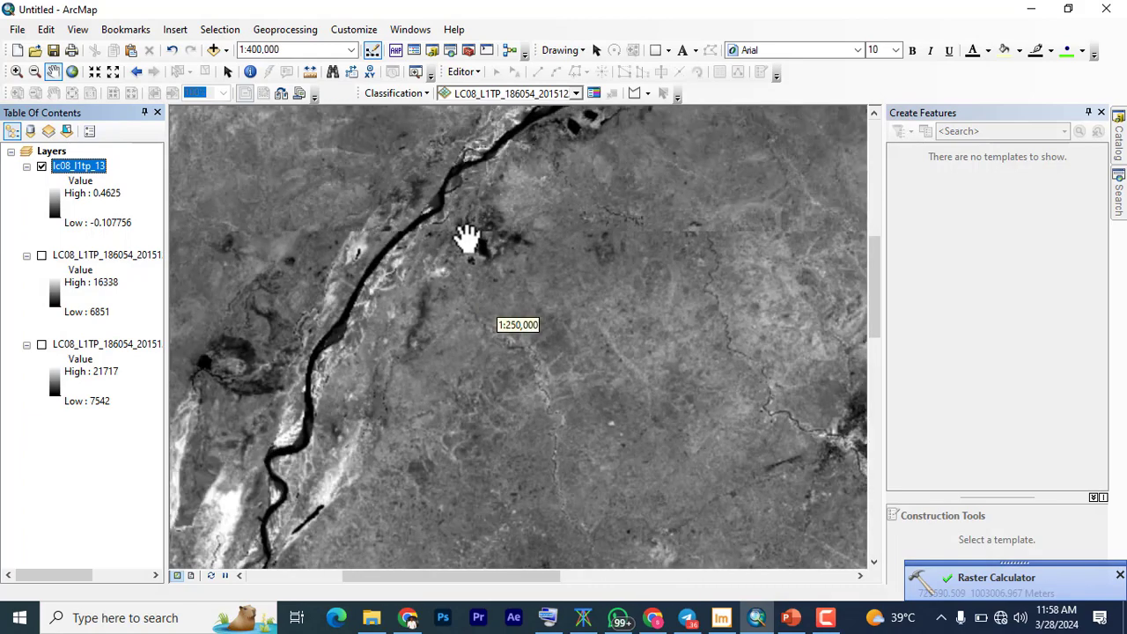
{"action": "scroll", "coordinate": [467, 238], "scroll_direction": "down", "scroll_amount": 2}
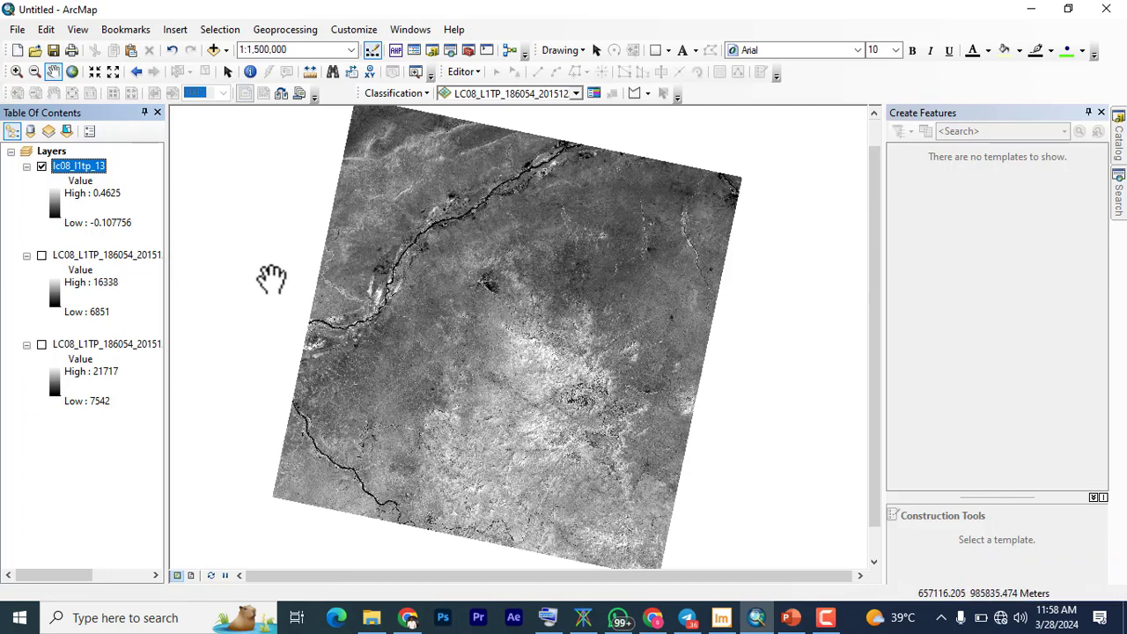
{"action": "right_click", "coordinate": [88, 165]}
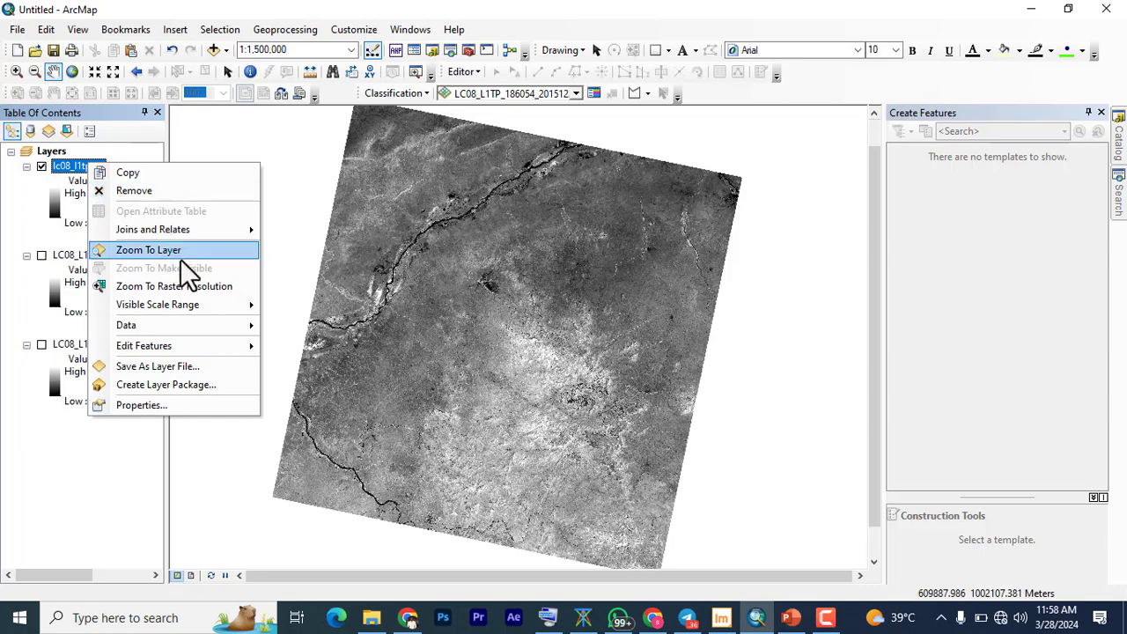
{"action": "right_click", "coordinate": [69, 166]}
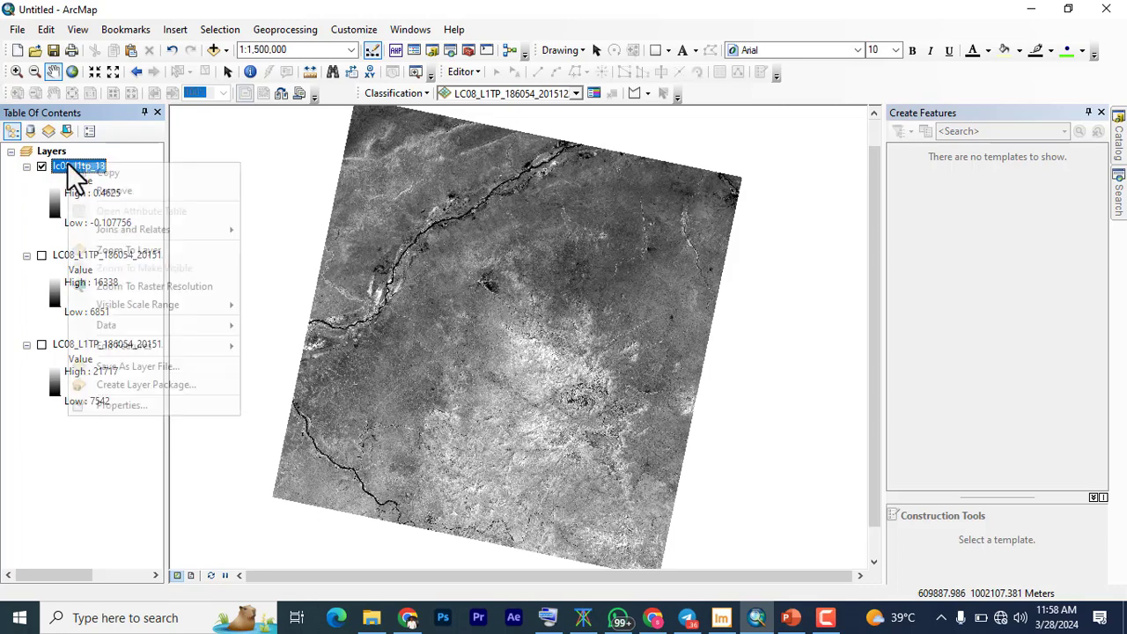
{"action": "left_click", "coordinate": [122, 404]}
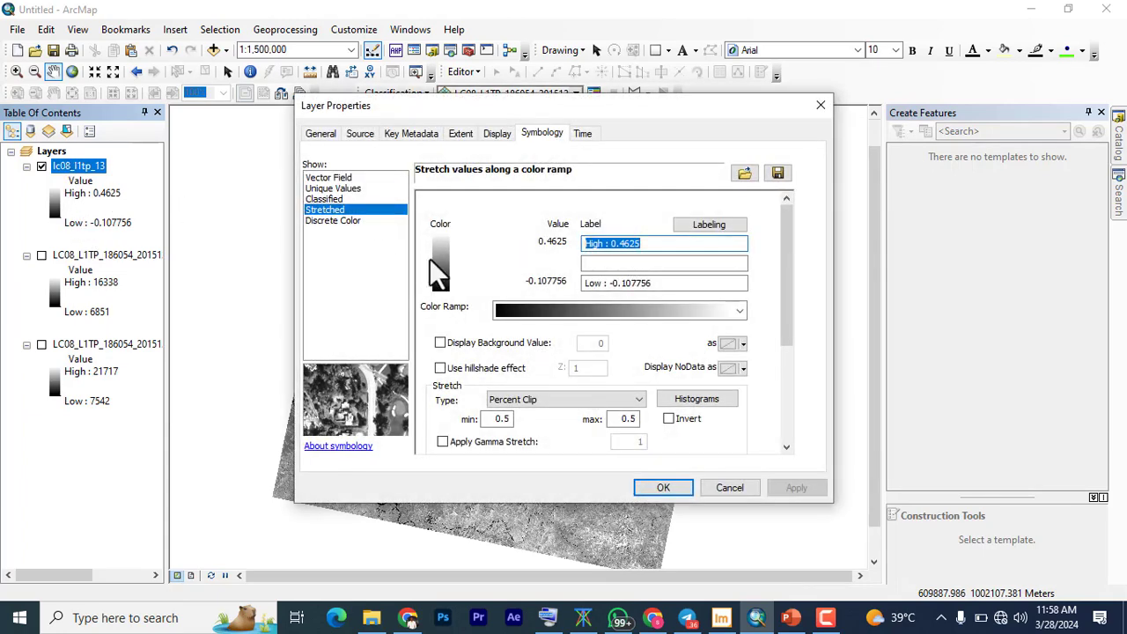
{"action": "left_click", "coordinate": [332, 199]}
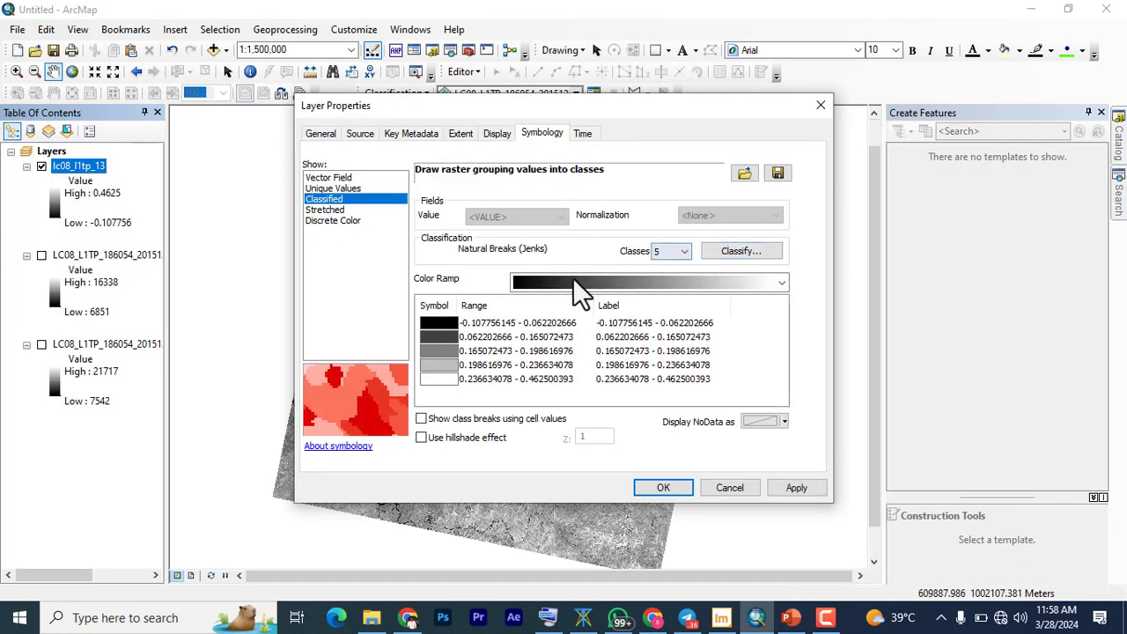
{"action": "left_click", "coordinate": [723, 285]}
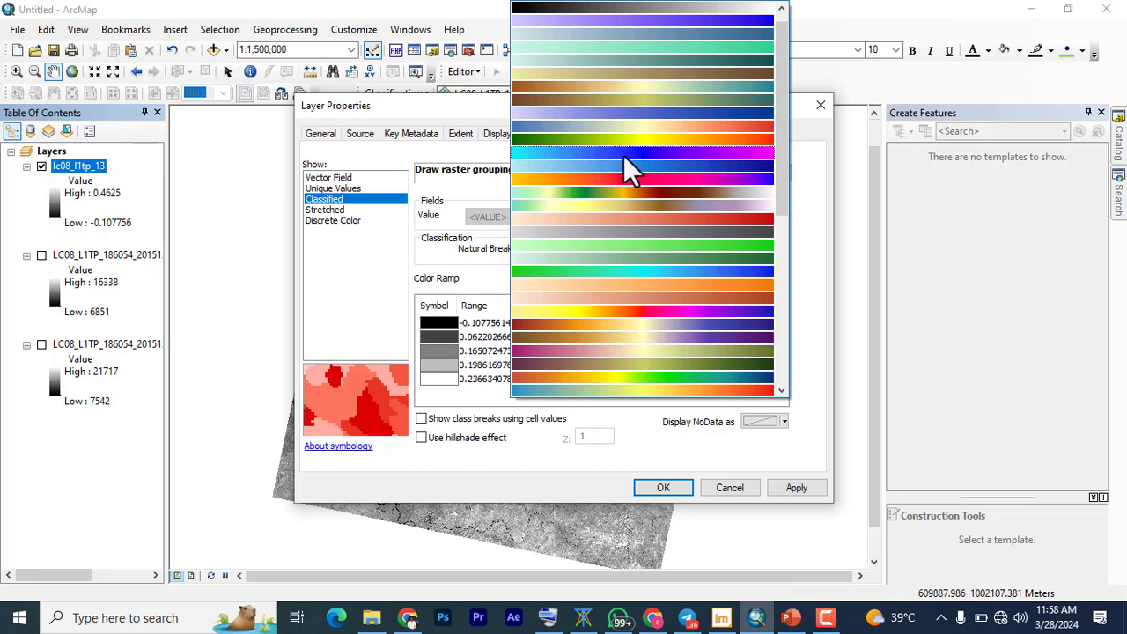
{"action": "left_click", "coordinate": [647, 368]}
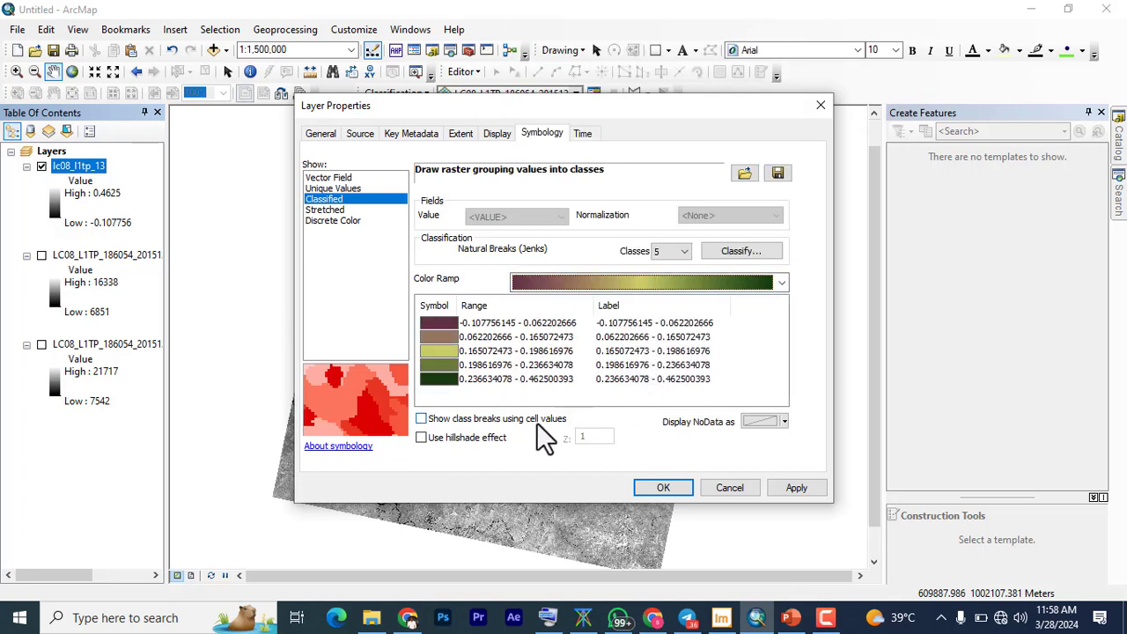
{"action": "left_click", "coordinate": [790, 491]}
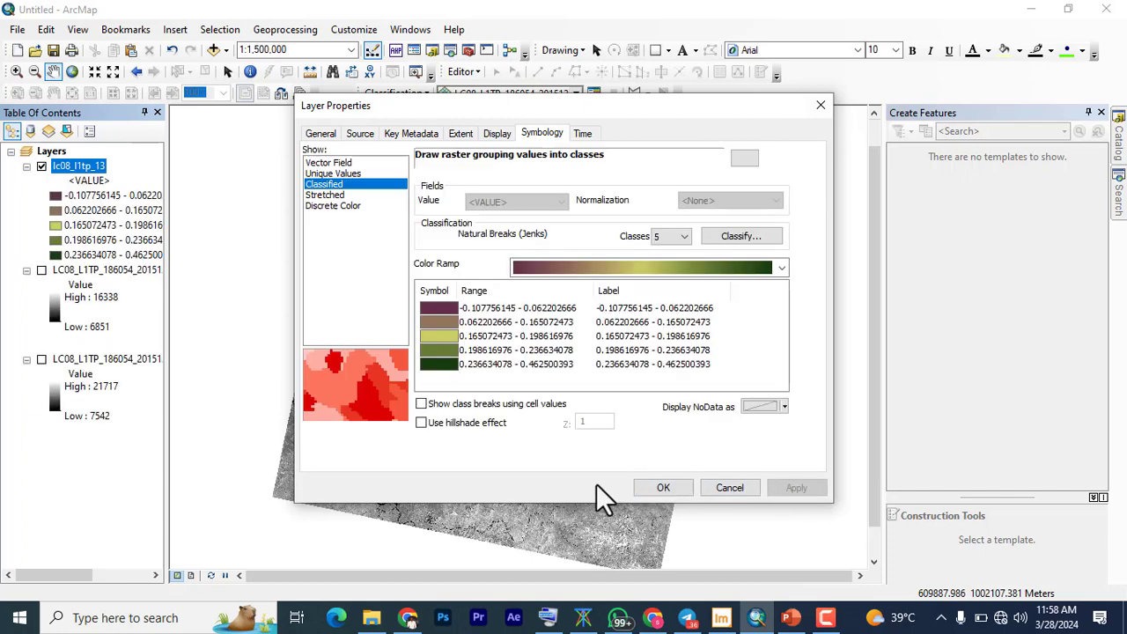
Step: Format the NDVI class labels as numeric with 4 significant digits, apply the change and close the layer properties
{"action": "right_click", "coordinate": [607, 295]}
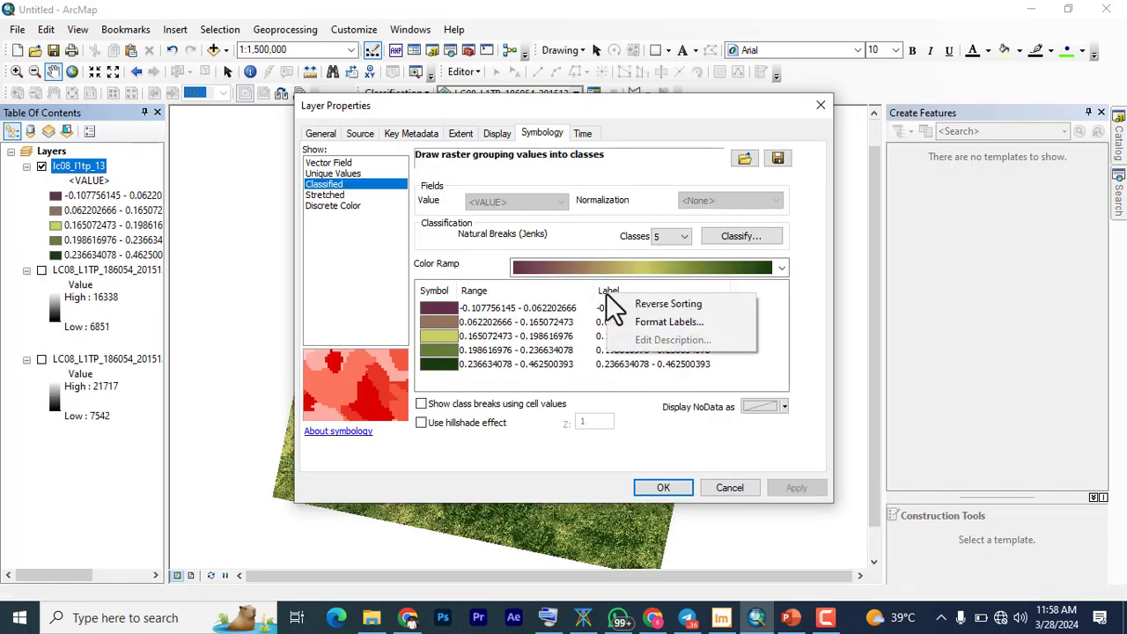
{"action": "left_click", "coordinate": [660, 322]}
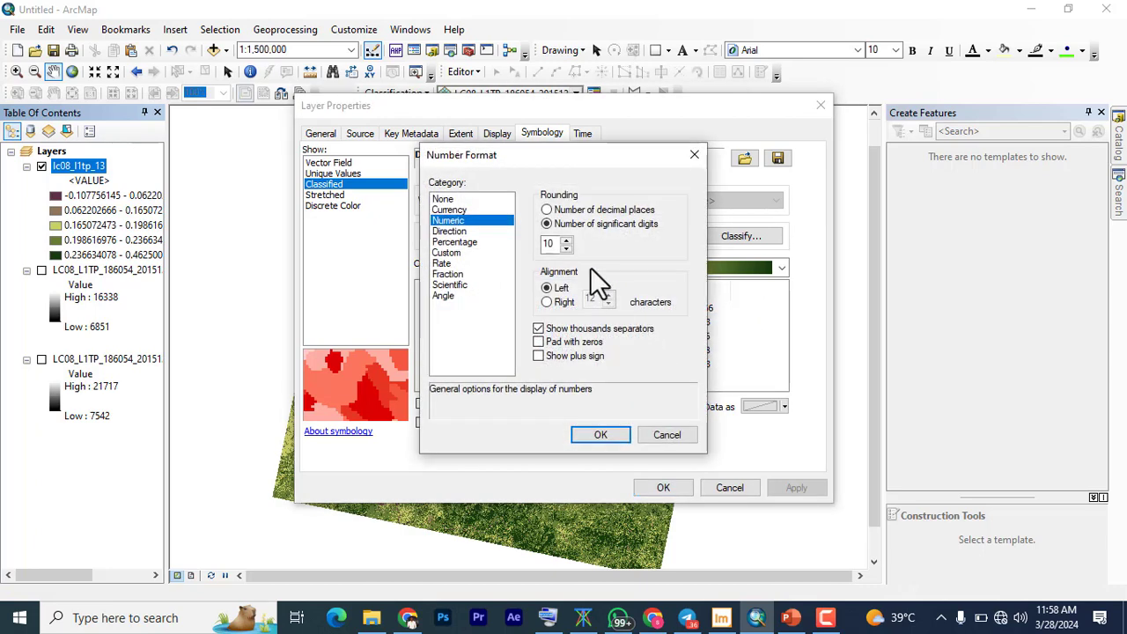
{"action": "double_click", "coordinate": [551, 243]}
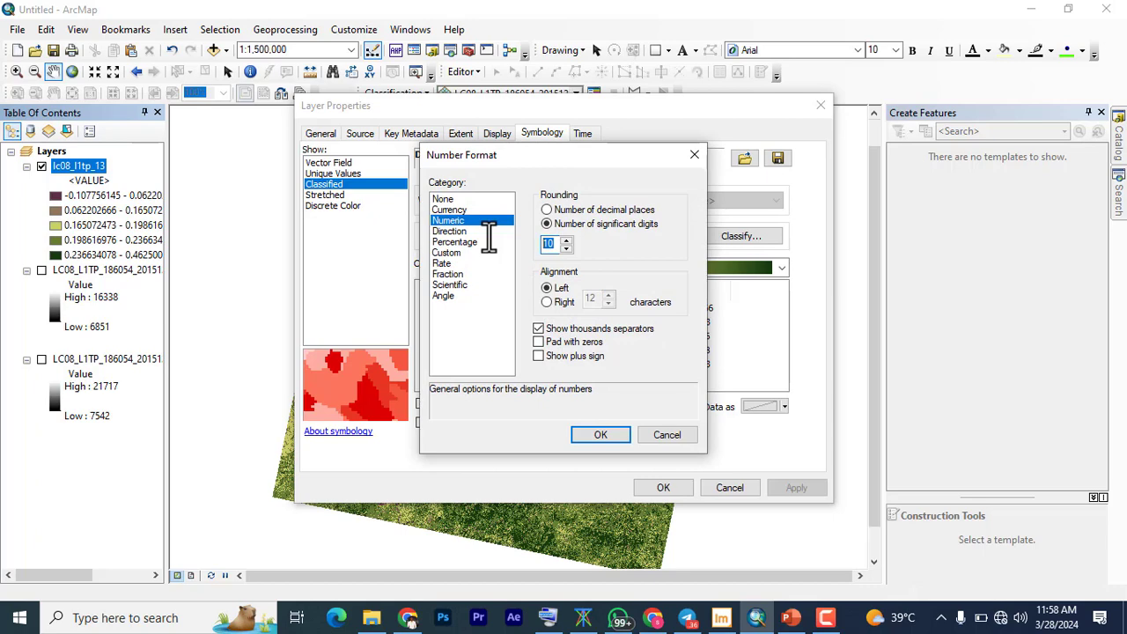
{"action": "type", "text": "4"}
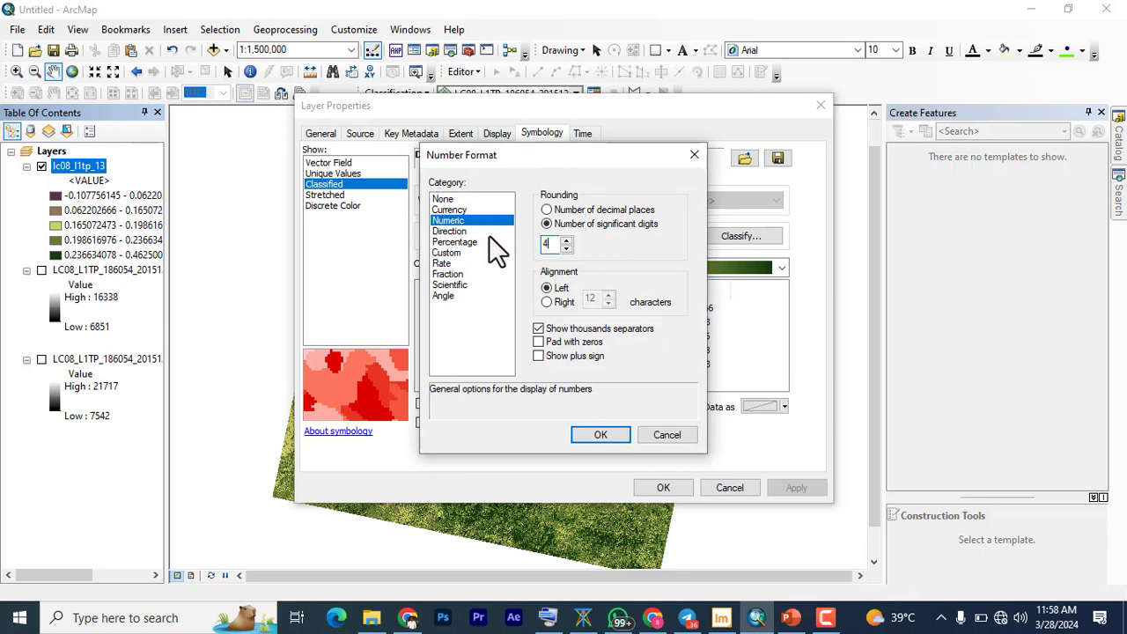
{"action": "left_click", "coordinate": [600, 434]}
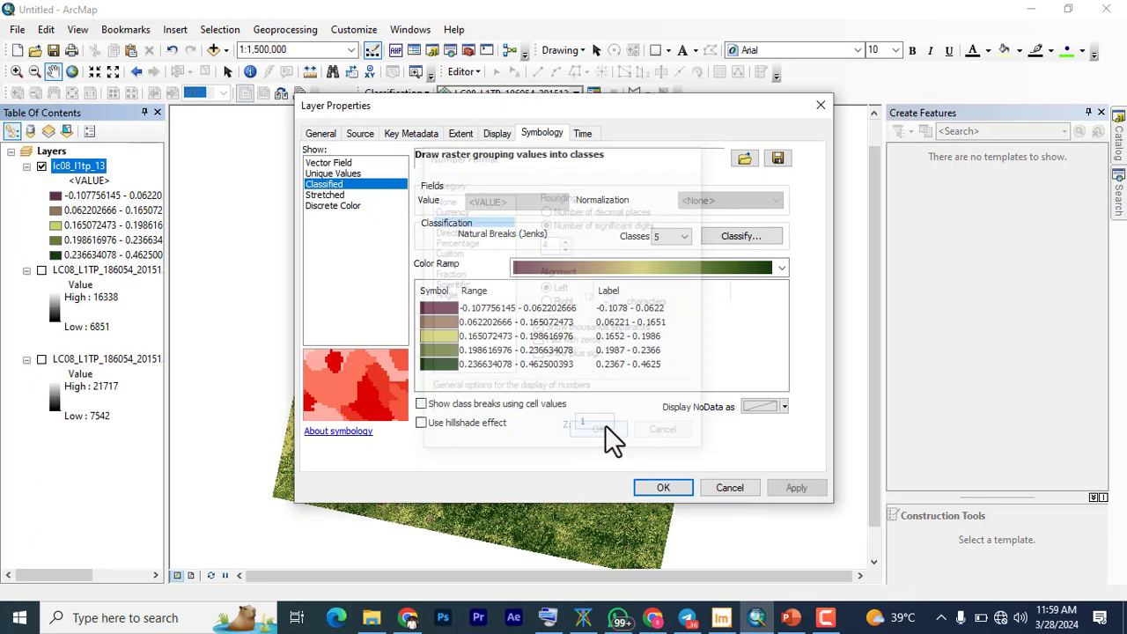
{"action": "right_click", "coordinate": [619, 294]}
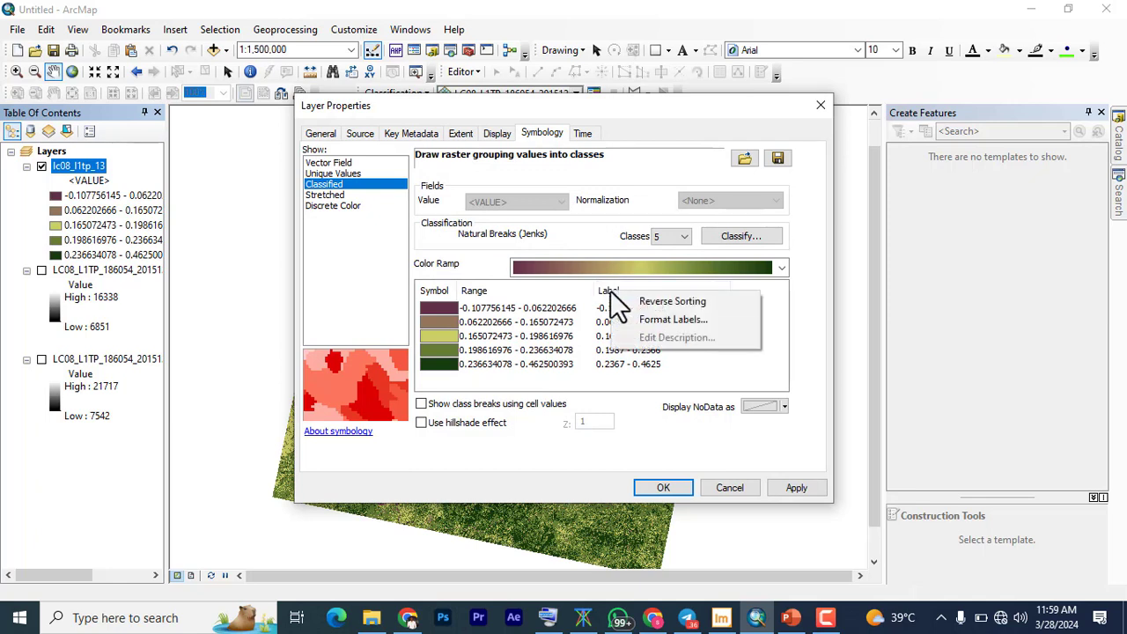
{"action": "left_click", "coordinate": [770, 324]}
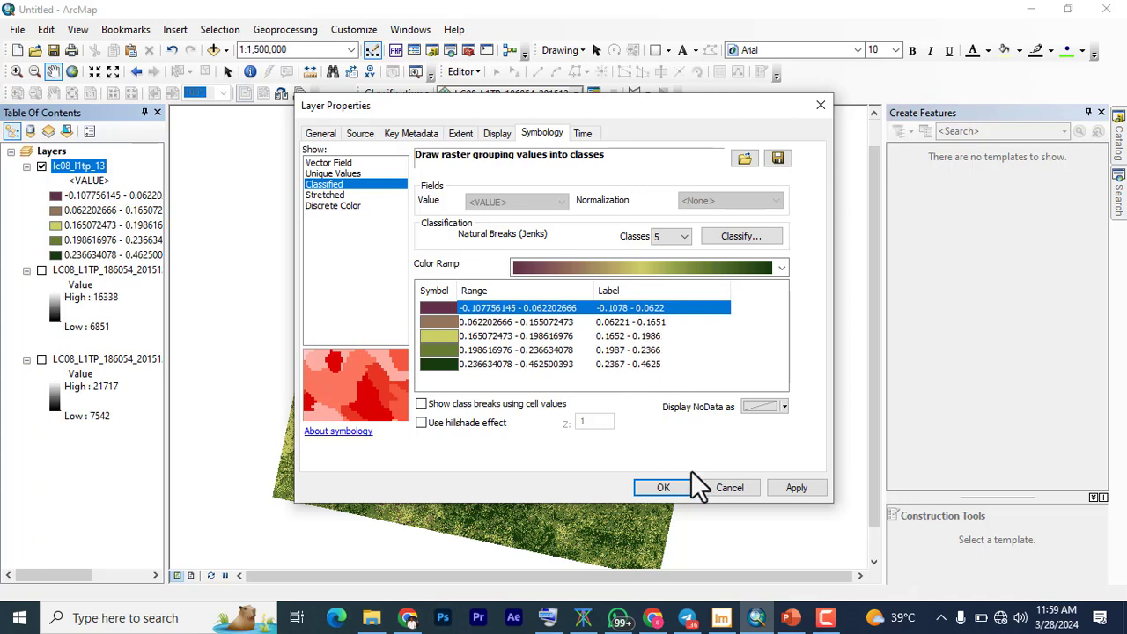
{"action": "left_click", "coordinate": [796, 487]}
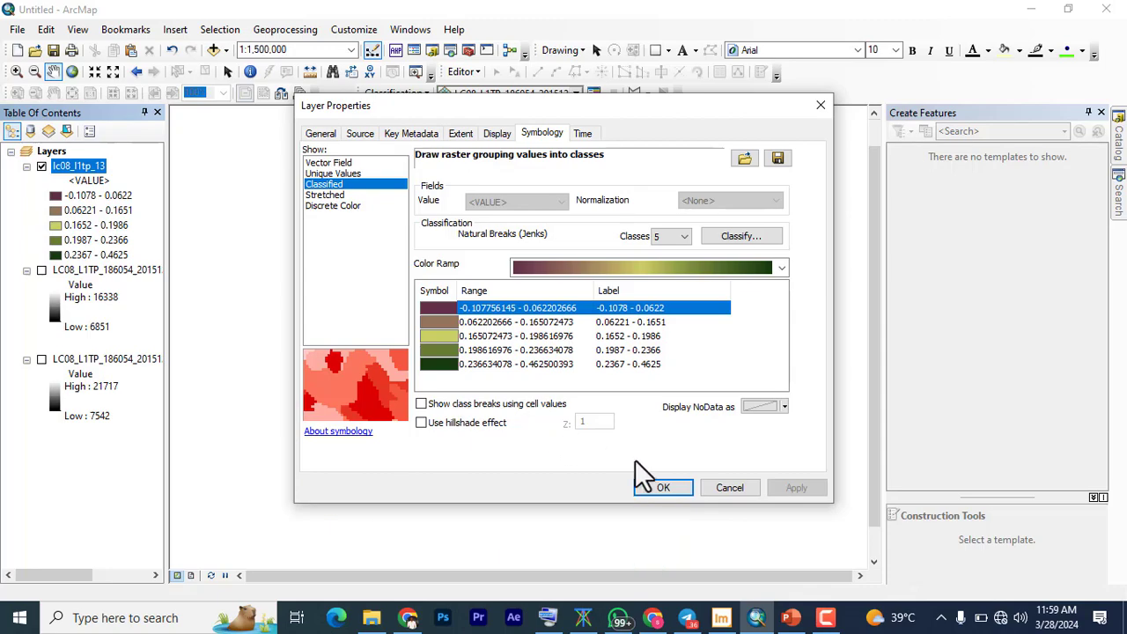
{"action": "left_click", "coordinate": [662, 489]}
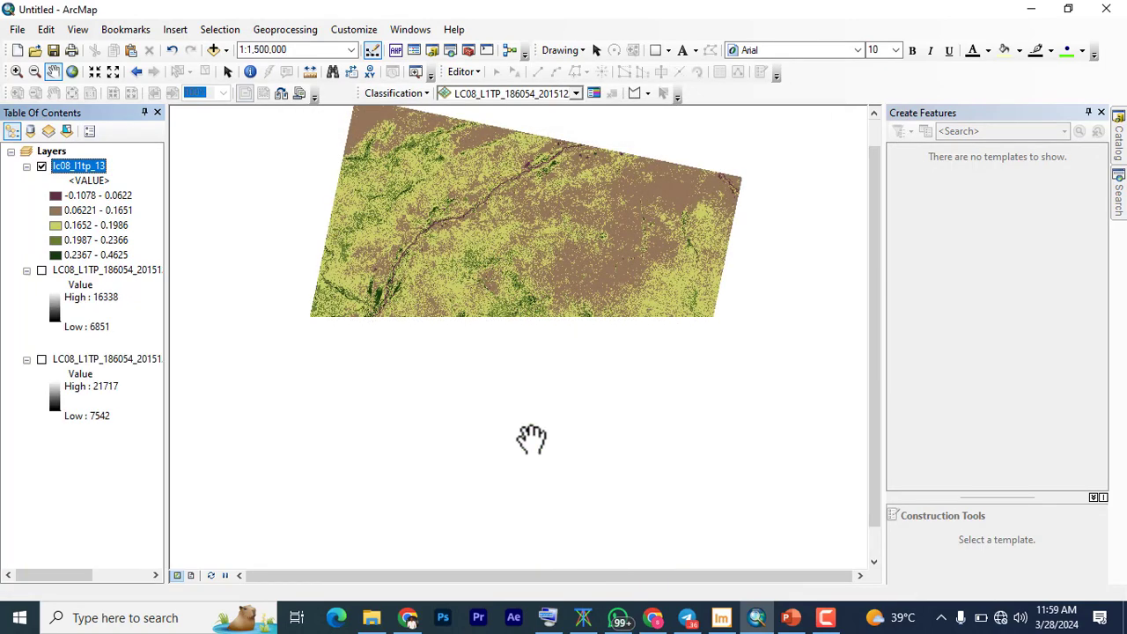
Step: Examine the classified NDVI raster along the river, comparing the water, bare ground and vegetation colors with the legend classes
{"action": "scroll", "coordinate": [463, 382], "scroll_direction": "down", "scroll_amount": 1}
{"action": "scroll", "coordinate": [493, 413], "scroll_direction": "down", "scroll_amount": 1}
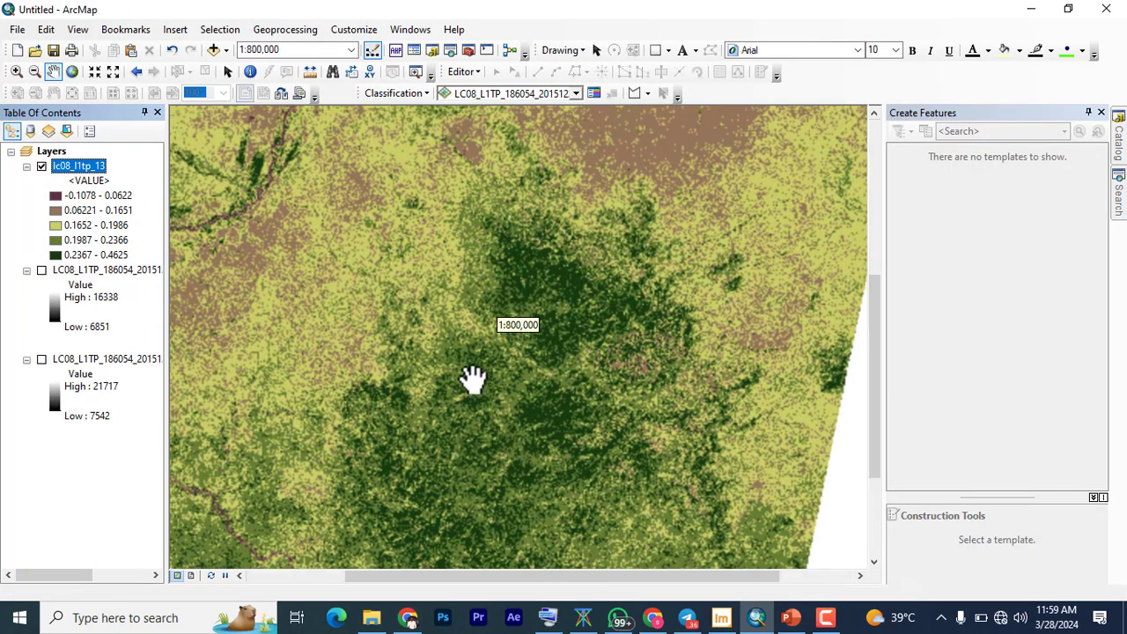
{"action": "scroll", "coordinate": [413, 317], "scroll_direction": "down", "scroll_amount": 1}
{"action": "left_click_drag", "start_coordinate": [333, 220], "coordinate": [510, 390]}
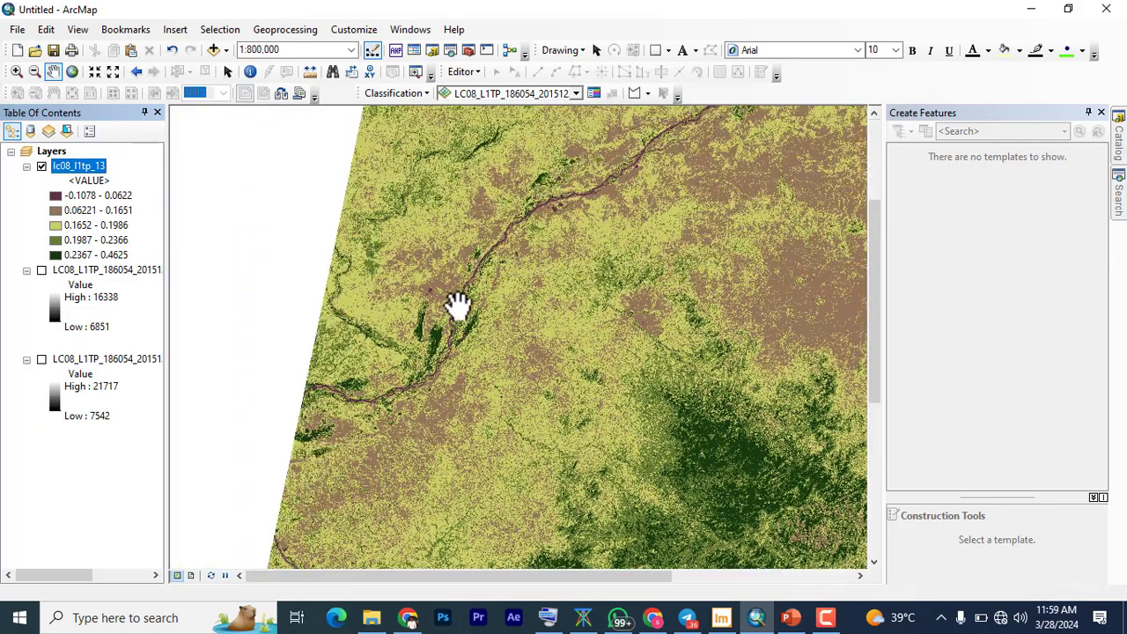
{"action": "scroll", "coordinate": [599, 169], "scroll_direction": "down", "scroll_amount": 6}
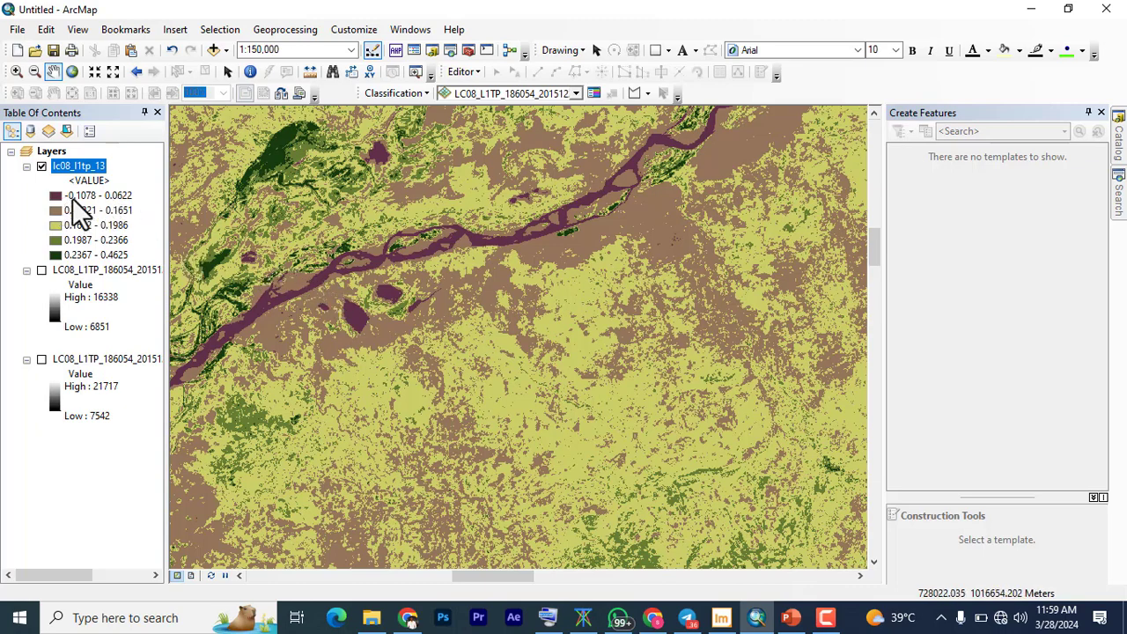
{"action": "scroll", "coordinate": [510, 245], "scroll_direction": "down", "scroll_amount": 2}
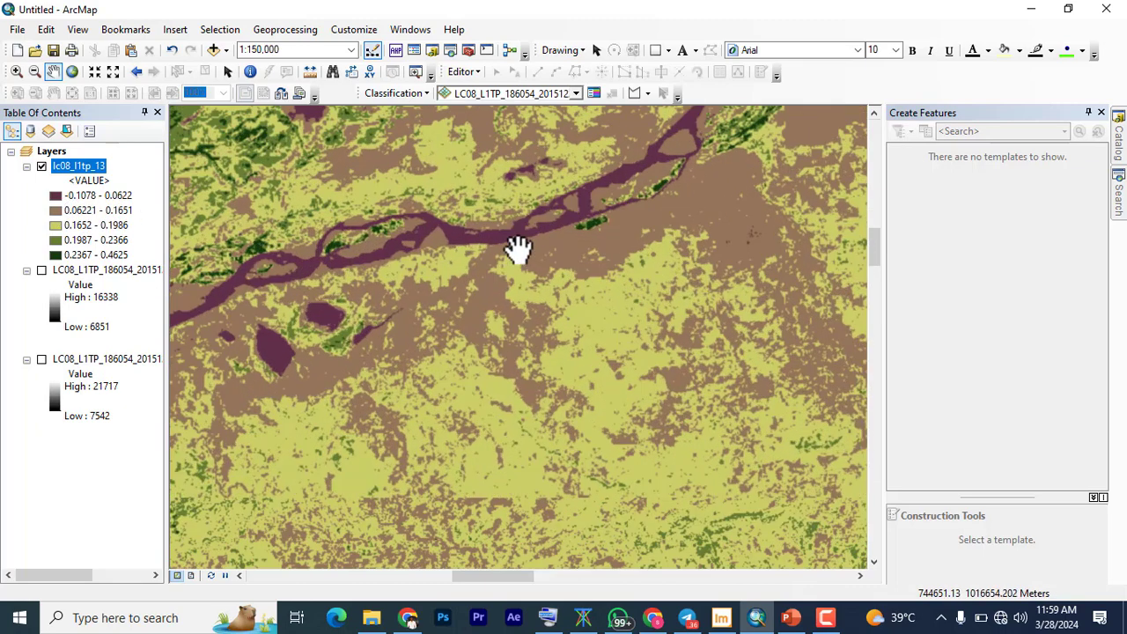
{"action": "left_click_drag", "start_coordinate": [390, 329], "coordinate": [352, 378]}
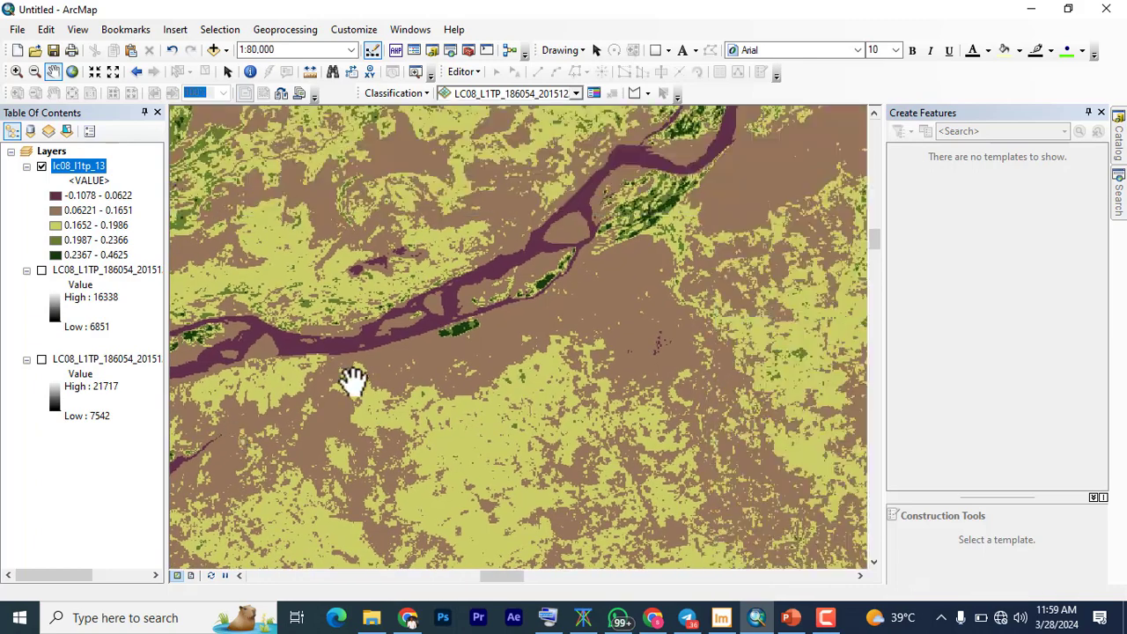
{"action": "left_click_drag", "start_coordinate": [578, 221], "coordinate": [364, 326]}
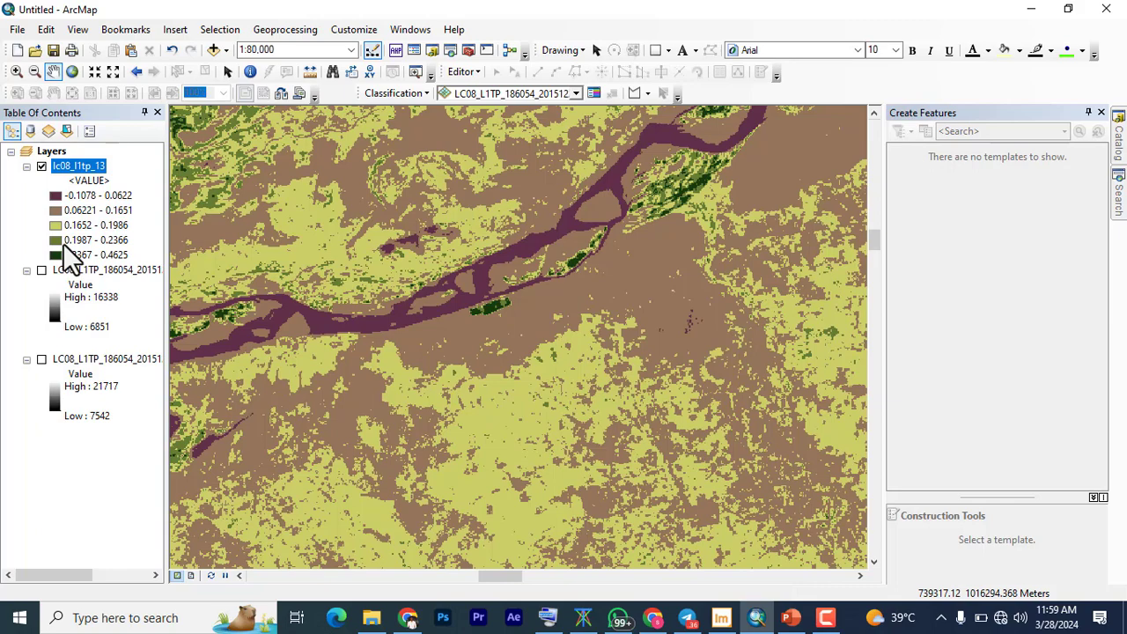
{"action": "scroll", "coordinate": [457, 275], "scroll_direction": "down", "scroll_amount": 3}
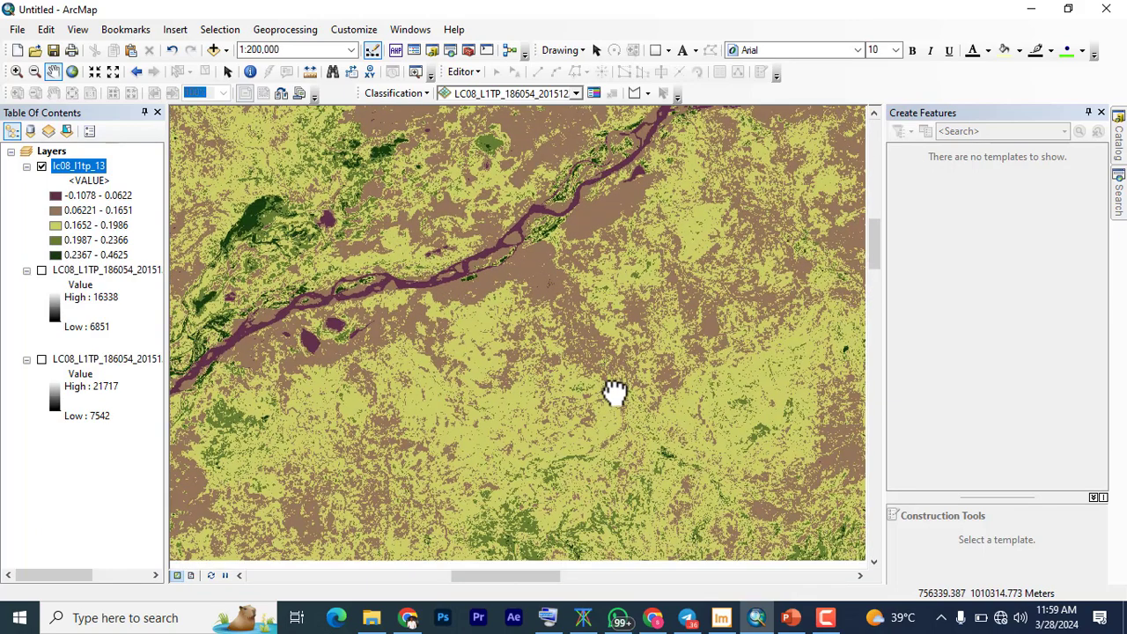
Step: Examine how the NDVI classes are distributed over the whole scene, especially the dense dark green vegetation area
{"action": "left_click_drag", "start_coordinate": [615, 393], "coordinate": [478, 244]}
{"action": "scroll", "coordinate": [473, 256], "scroll_direction": "down", "scroll_amount": 3}
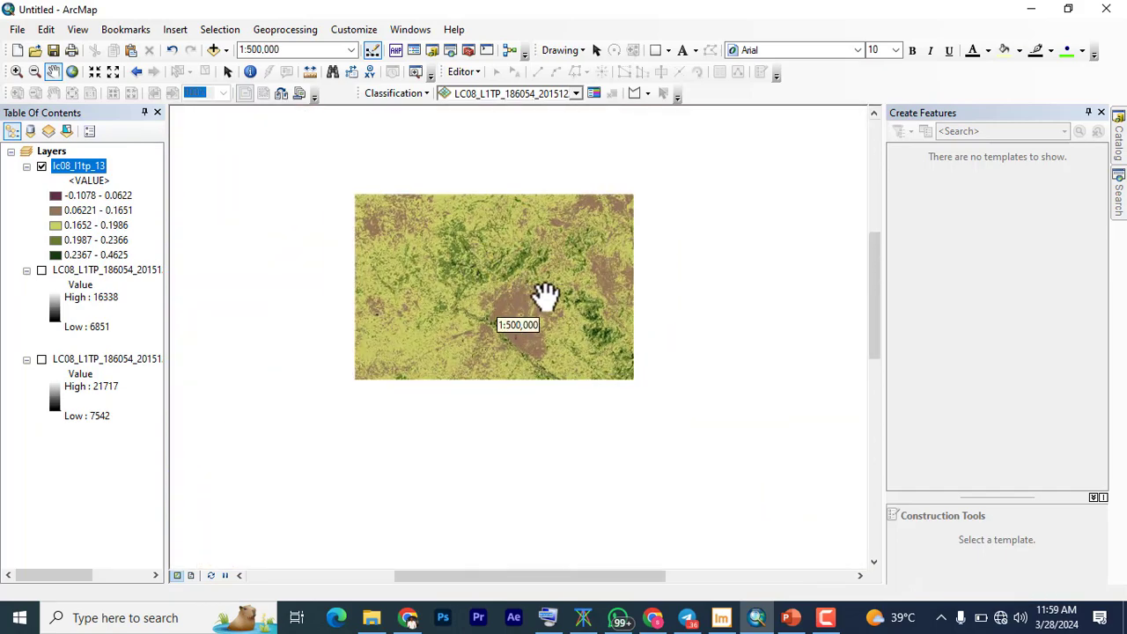
{"action": "scroll", "coordinate": [501, 370], "scroll_direction": "down", "scroll_amount": 1}
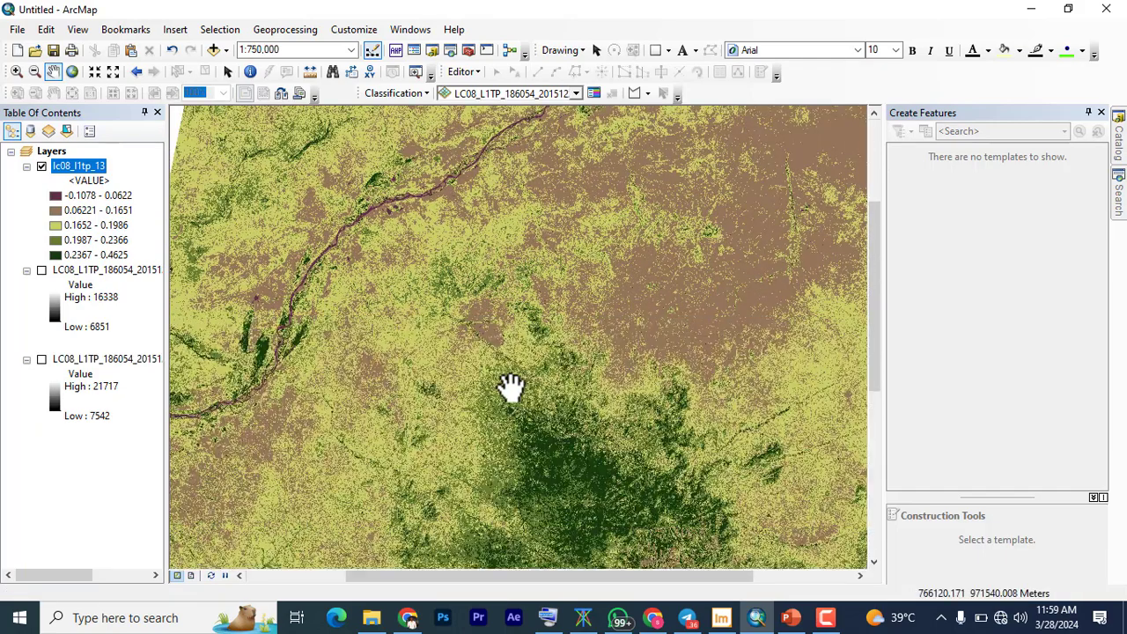
{"action": "scroll", "coordinate": [548, 390], "scroll_direction": "down", "scroll_amount": 1}
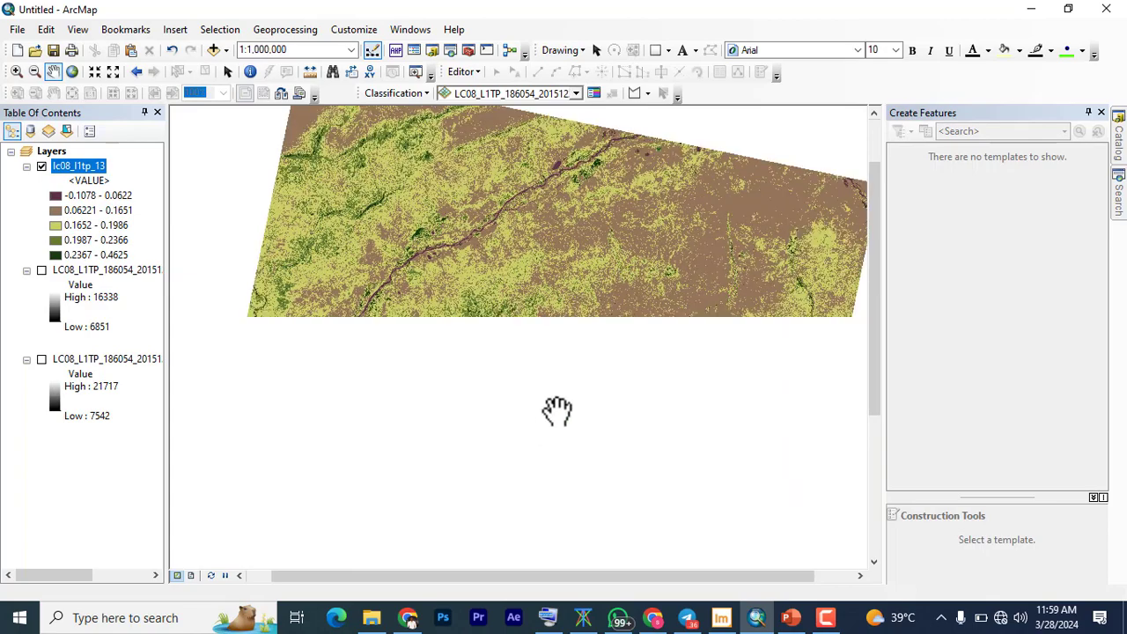
{"action": "left_click_drag", "start_coordinate": [548, 414], "coordinate": [539, 317]}
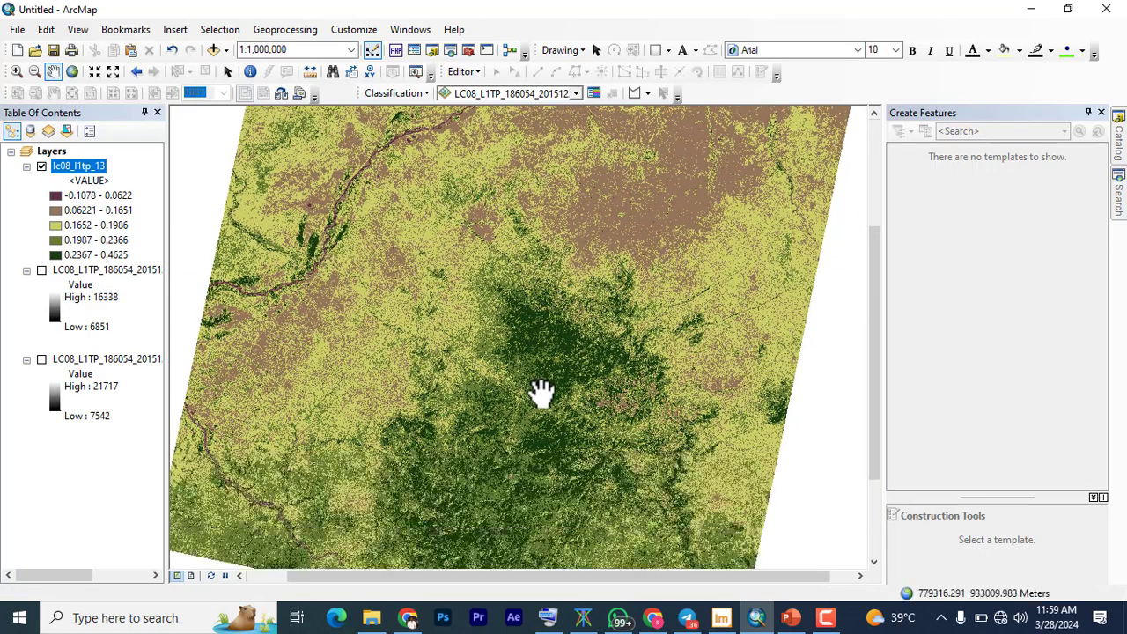
{"action": "scroll", "coordinate": [539, 390], "scroll_direction": "down", "scroll_amount": 1}
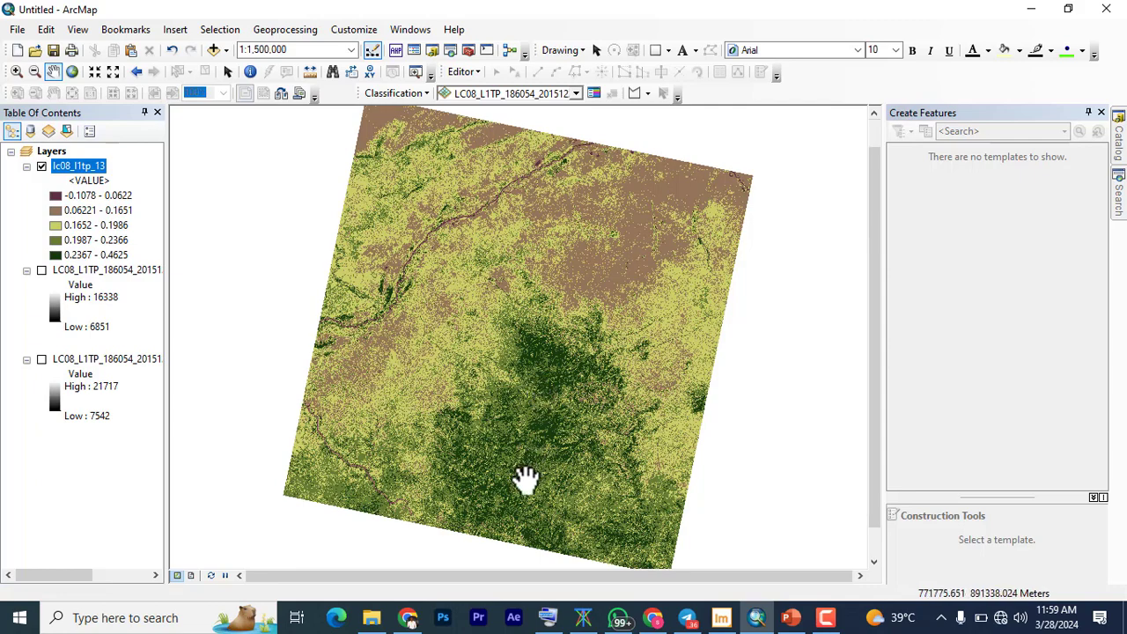
{"action": "scroll", "coordinate": [526, 480], "scroll_direction": "up", "scroll_amount": 1}
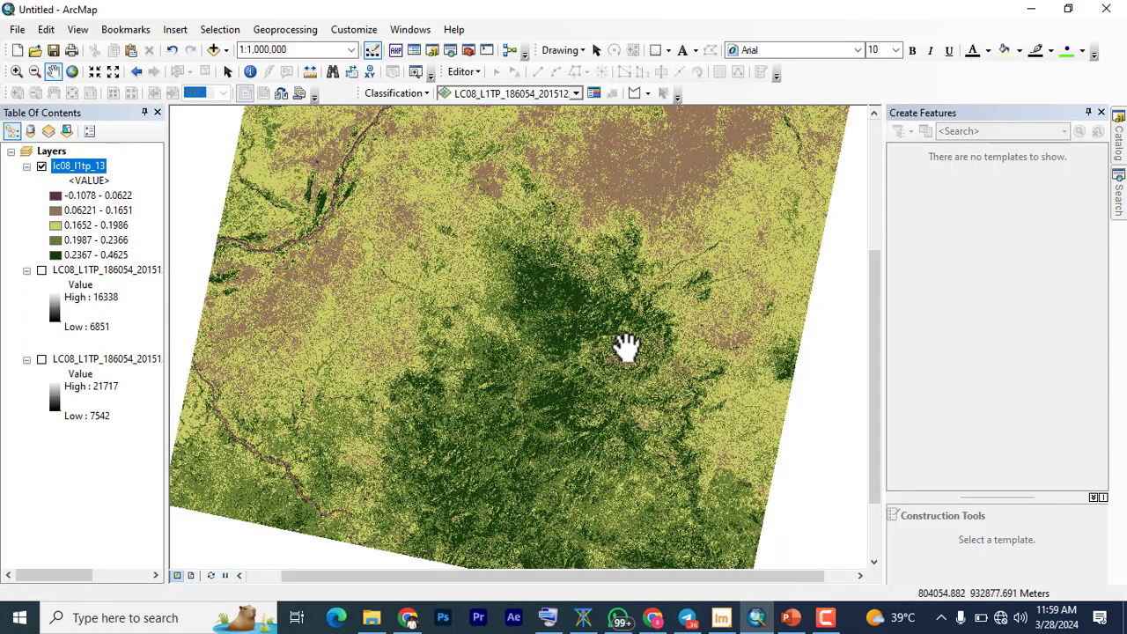
{"action": "left_click_drag", "start_coordinate": [566, 291], "coordinate": [587, 380]}
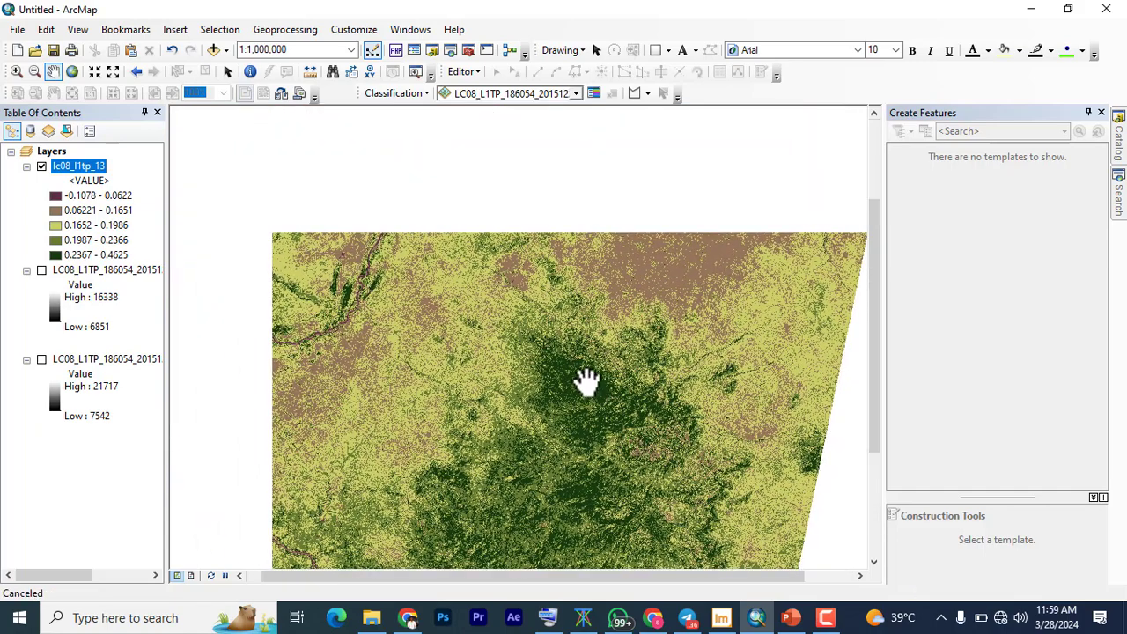
{"action": "scroll", "coordinate": [505, 314], "scroll_direction": "down", "scroll_amount": 1}
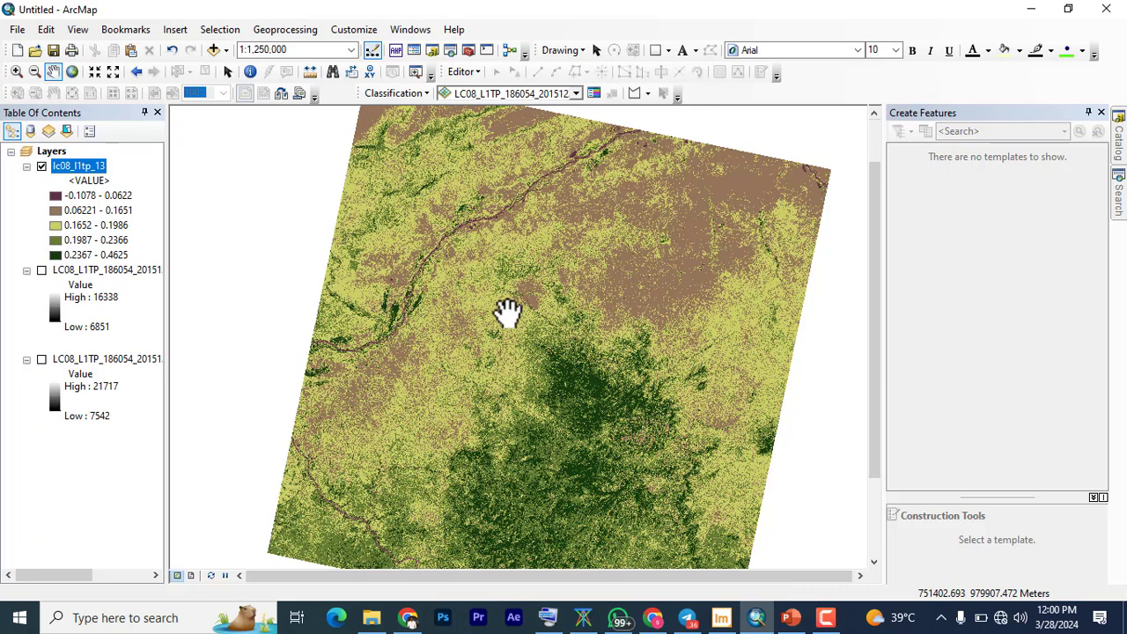
{"action": "left_click", "coordinate": [825, 617]}
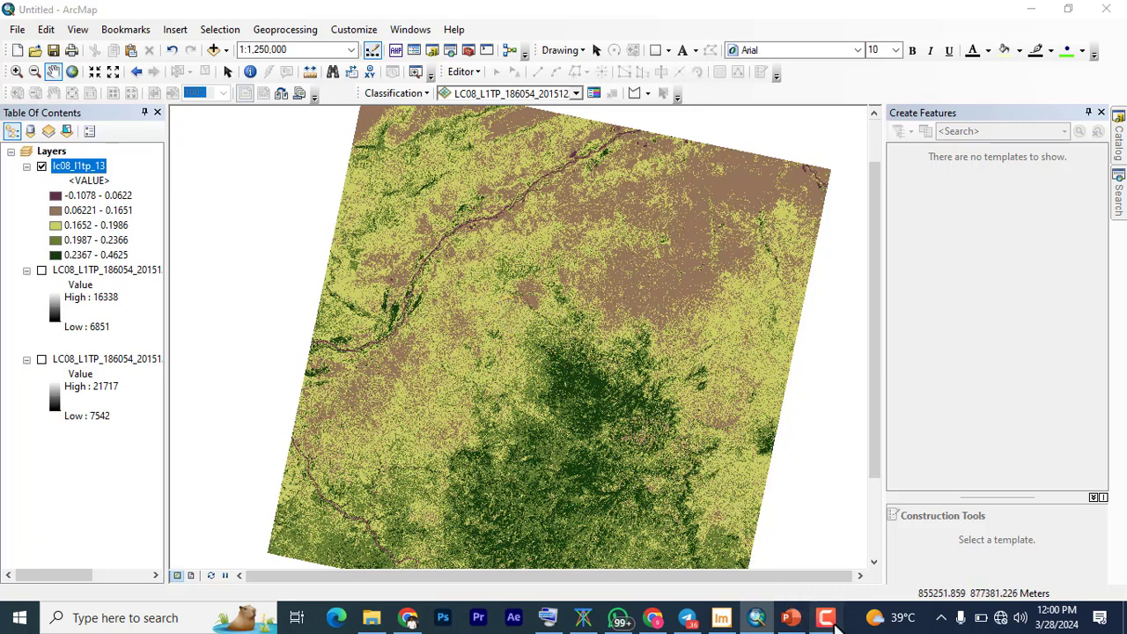